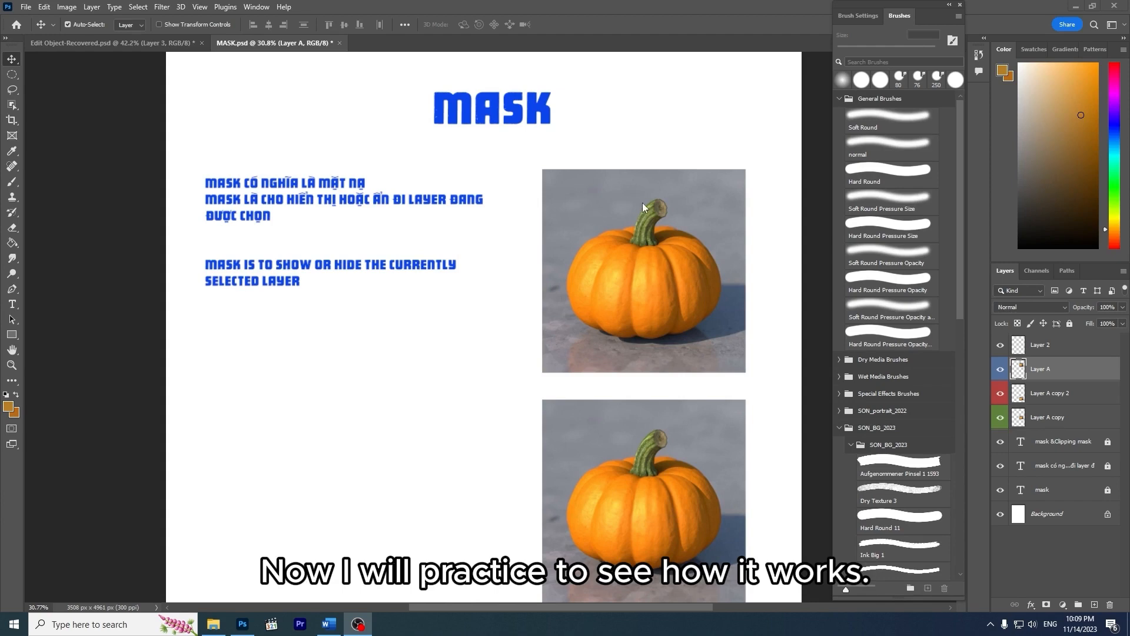
{"action": "left_click_drag", "start_coordinate": [683, 246], "coordinate": [720, 265]}
{"action": "key", "text": "z"}
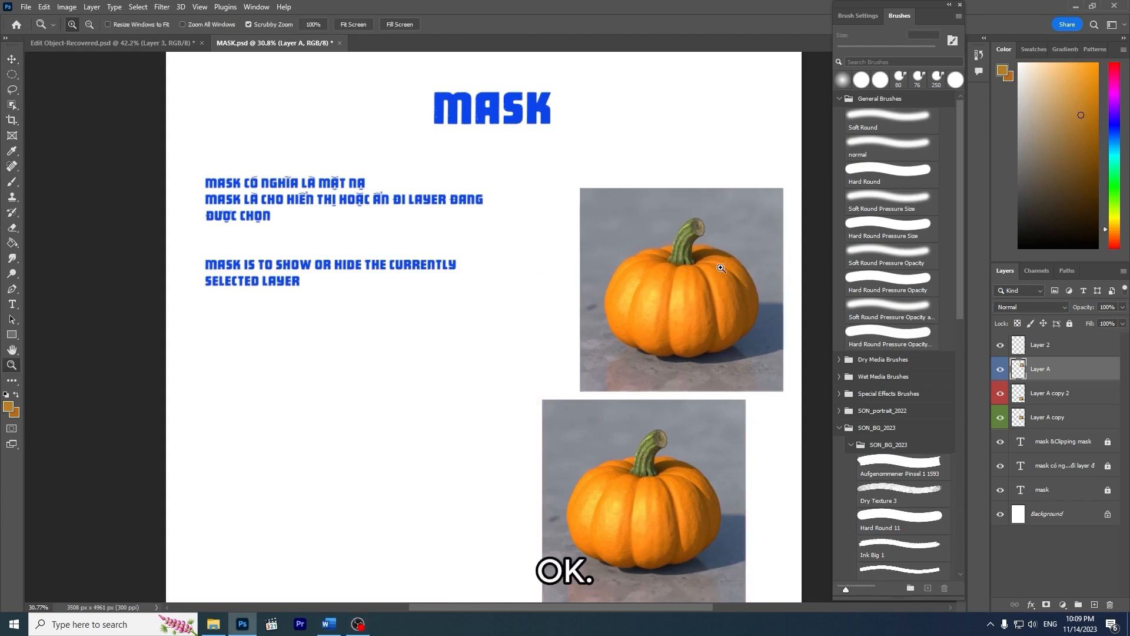
{"action": "key", "text": "ctrl+z"}
Hide Layer A and show it again to check which pumpkin photo it holds.
{"action": "left_click", "coordinate": [1000, 371]}
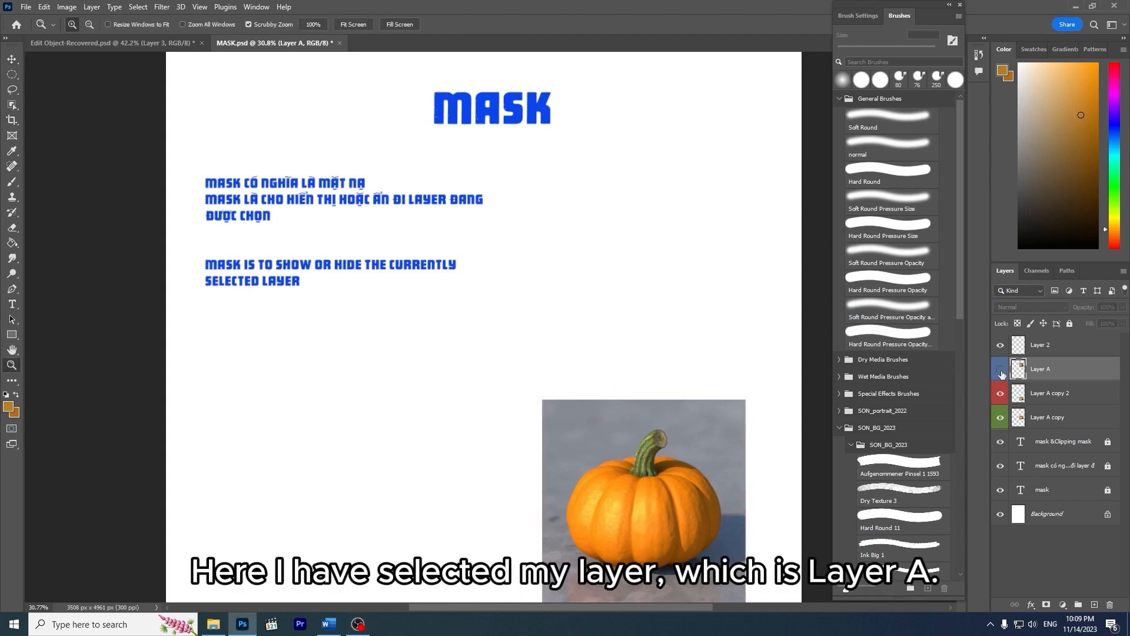
{"action": "left_click", "coordinate": [1000, 371]}
{"action": "left_click_drag", "start_coordinate": [705, 268], "coordinate": [691, 303]}
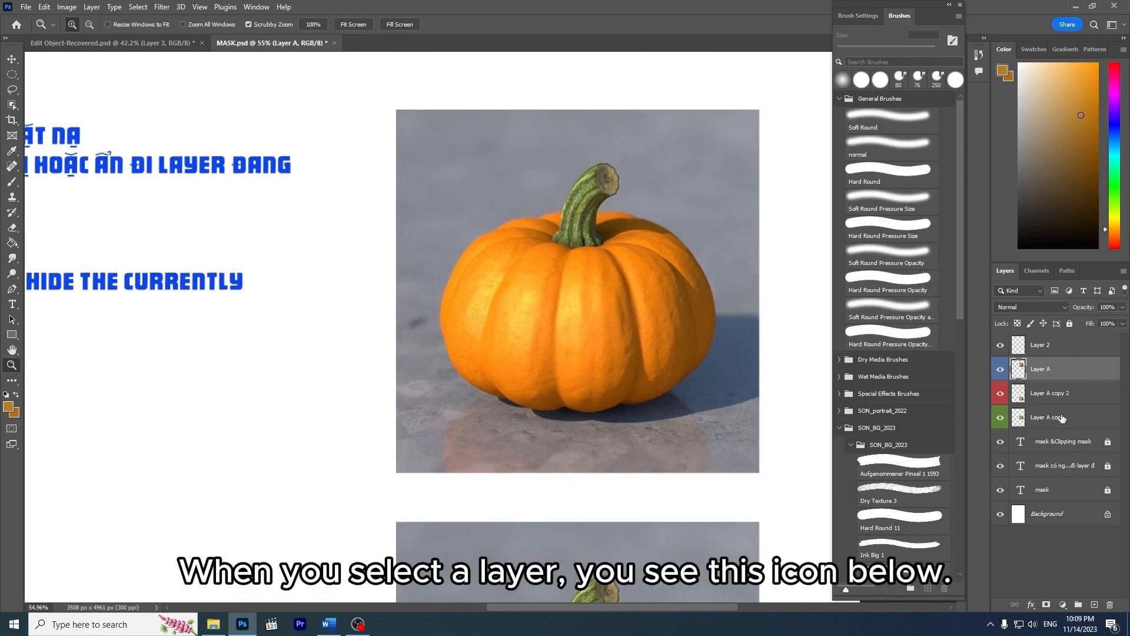
Add a layer mask to Layer A and set the layer previews to Large Thumbnails.
{"action": "left_click", "coordinate": [1047, 605]}
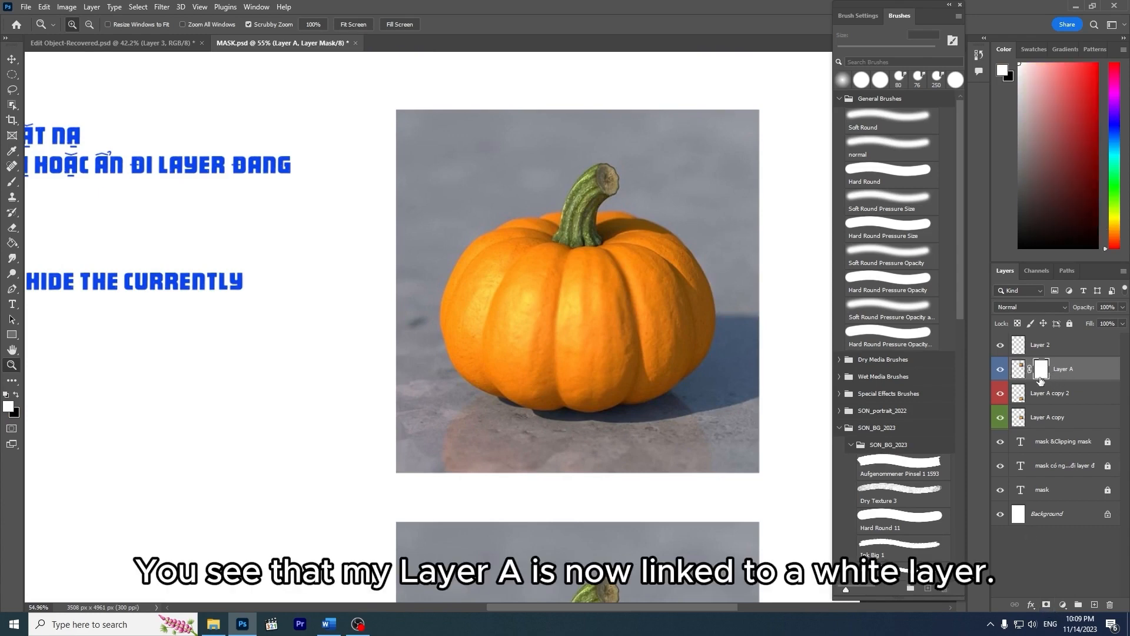
{"action": "right_click", "coordinate": [1020, 372]}
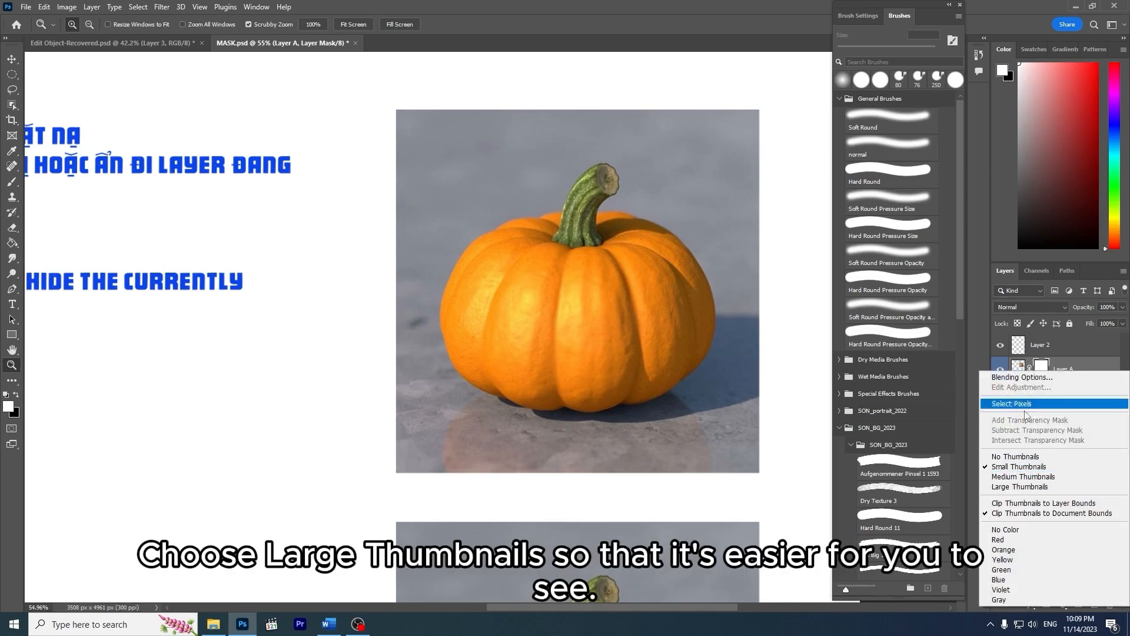
{"action": "left_click", "coordinate": [1021, 488]}
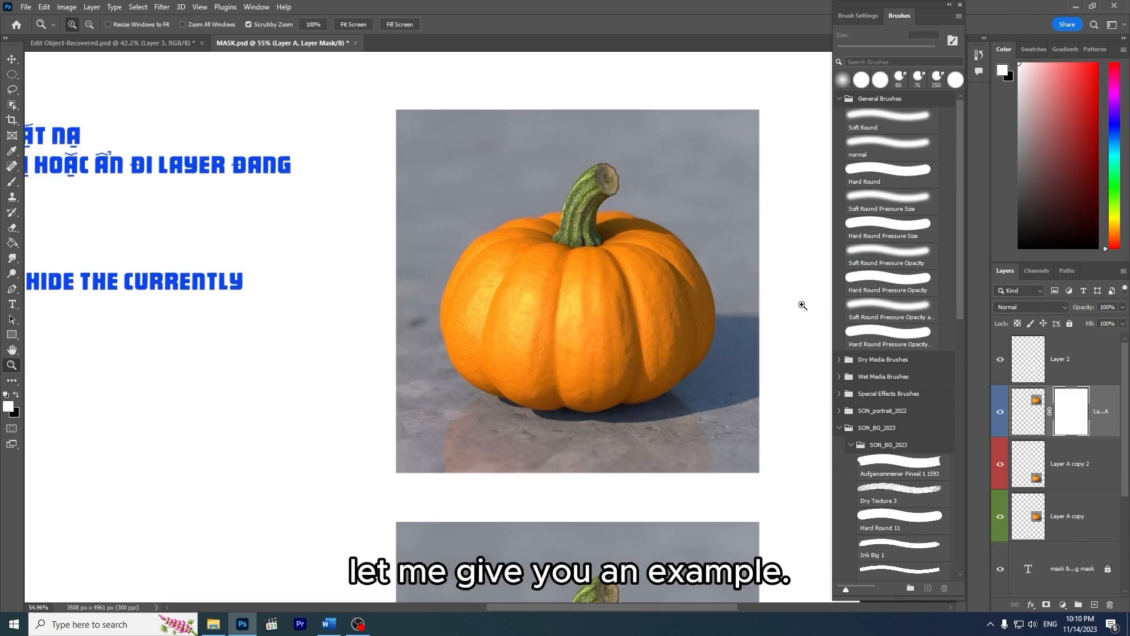
Choose the Hard Round brush and enlarge it to 250 px.
{"action": "left_click", "coordinate": [903, 177]}
{"action": "left_click", "coordinate": [991, 624]}
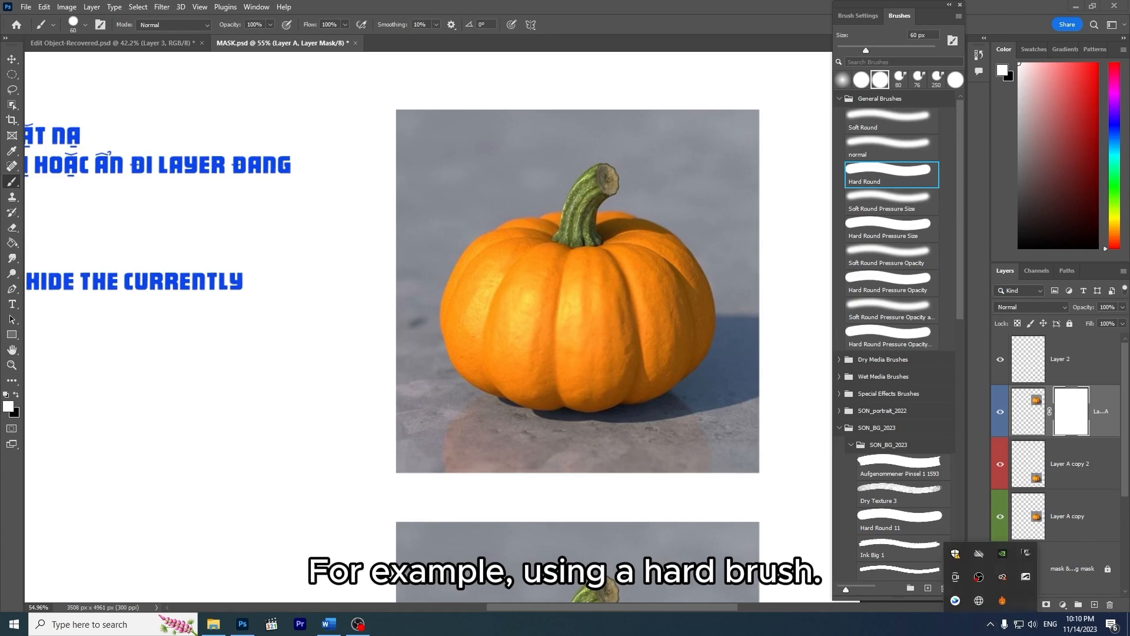
{"action": "key", "text": "bracketright"}
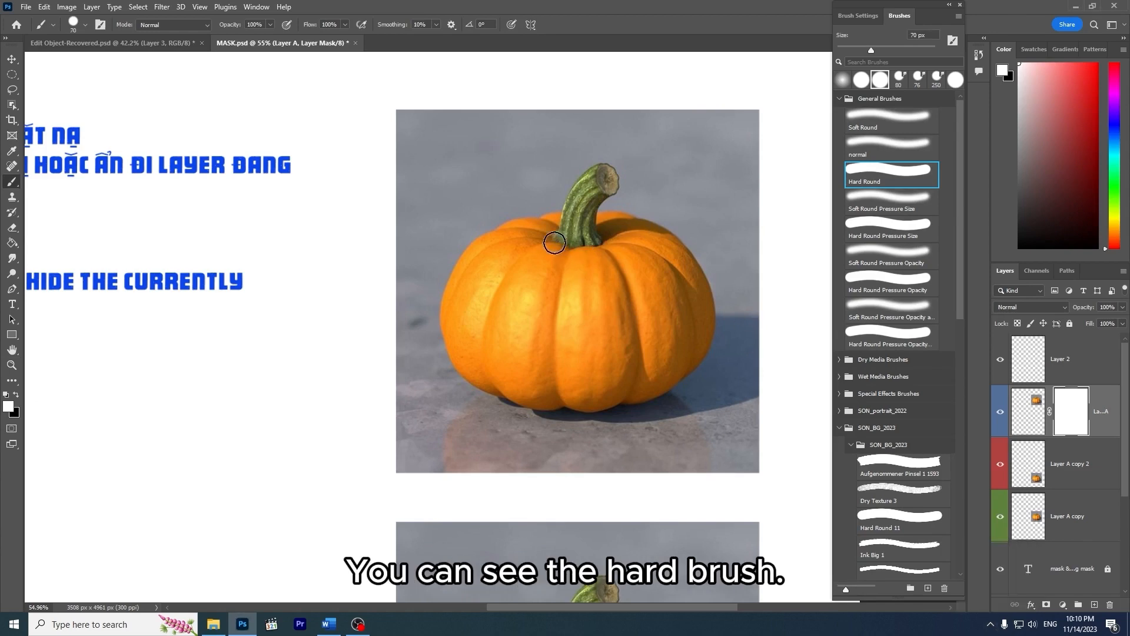
{"action": "key", "text": "bracketright"}
{"action": "key", "text": "bracketright"}
{"action": "key", "text": "bracketright"}
{"action": "key", "text": "bracketright"}
{"action": "key", "text": "bracketright"}
{"action": "key", "text": "bracketright"}
{"action": "key", "text": "bracketright"}
{"action": "key", "text": "bracketright"}
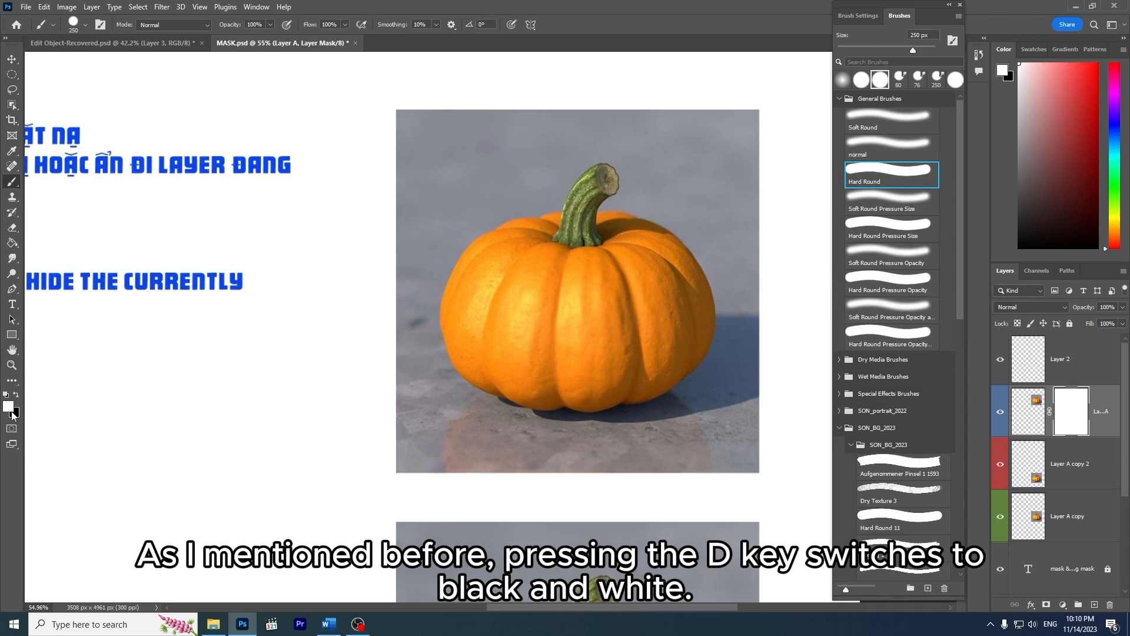
Swap the foreground and background colors back and forth, ending with black as the foreground color.
{"action": "key", "text": "x"}
{"action": "key", "text": "x"}
{"action": "key", "text": "x"}
{"action": "key", "text": "x"}
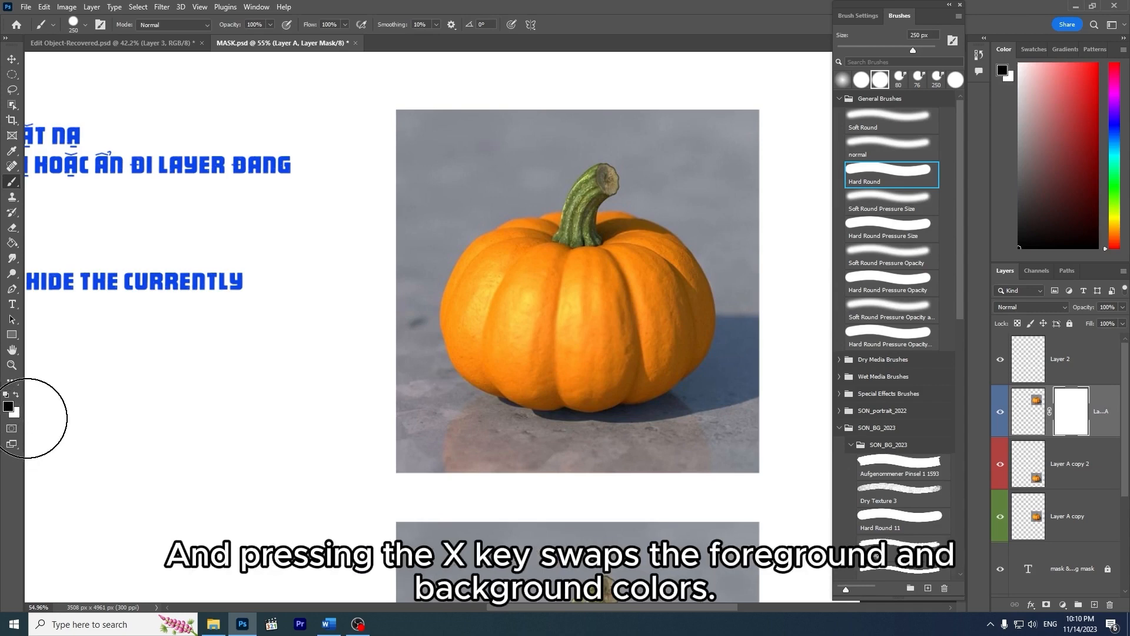
{"action": "key", "text": "x"}
{"action": "key", "text": "x"}
{"action": "key", "text": "x"}
{"action": "key", "text": "x"}
{"action": "key", "text": "x"}
{"action": "key", "text": "x"}
{"action": "key", "text": "x"}
{"action": "key", "text": "x"}
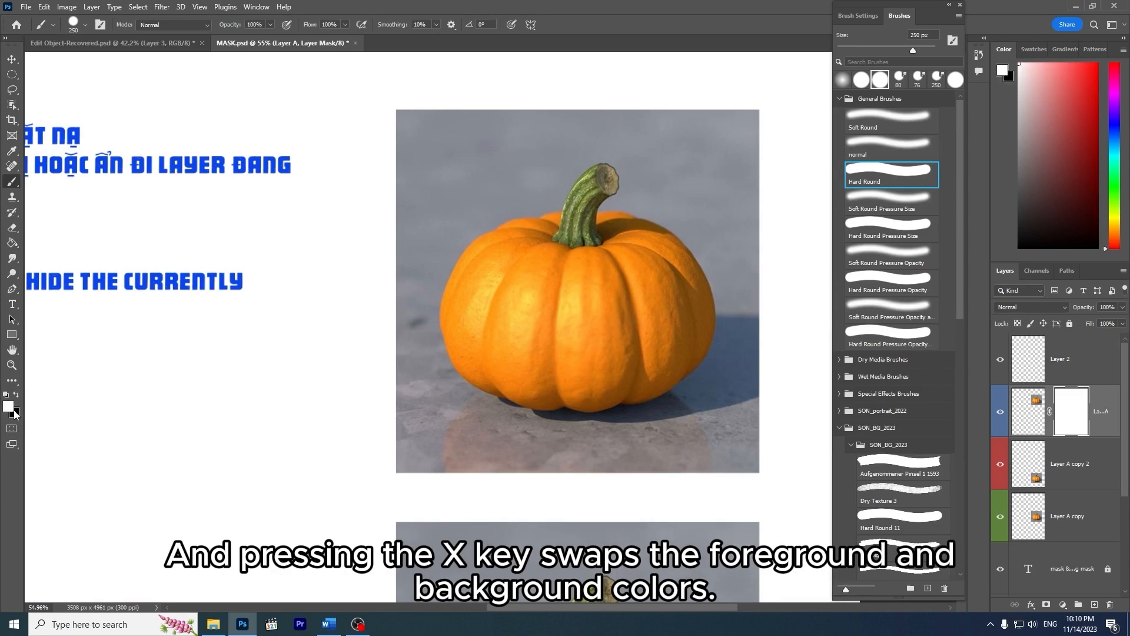
{"action": "key", "text": "x"}
{"action": "key", "text": "x"}
{"action": "key", "text": "x"}
{"action": "key", "text": "x"}
{"action": "key", "text": "x"}
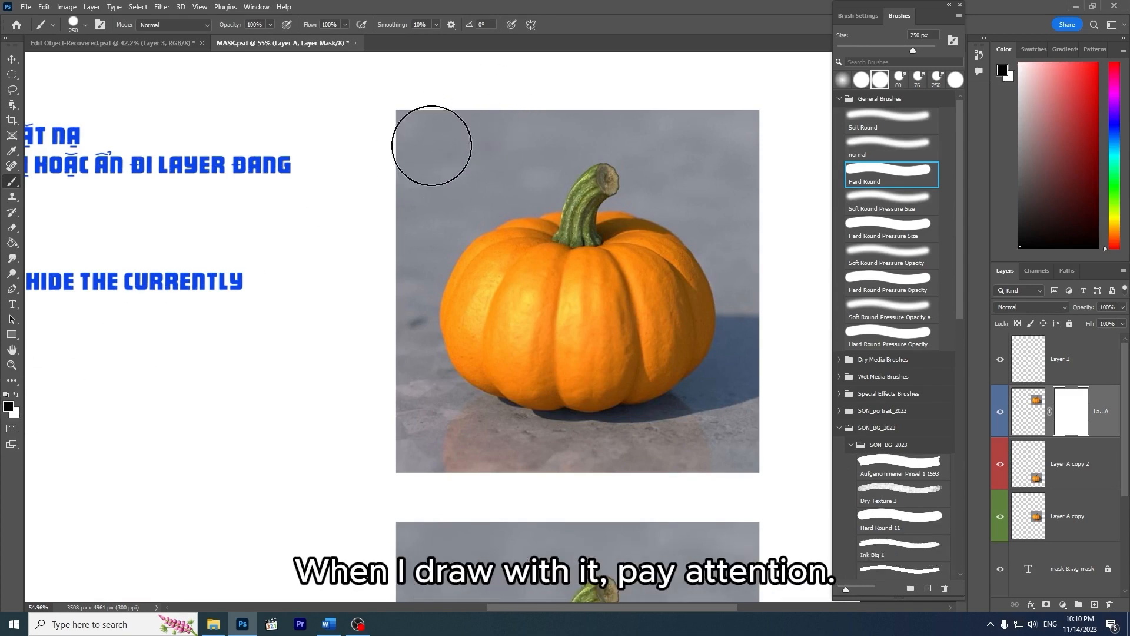
Paint black on Layer A's mask across nearly the whole upper photo to hide the pumpkin.
{"action": "mouse_move", "coordinate": [371, 229]}
{"action": "left_mouse_down"}
{"action": "mouse_move", "coordinate": [431, 177]}
{"action": "mouse_move", "coordinate": [582, 83]}
{"action": "mouse_move", "coordinate": [479, 157]}
{"action": "mouse_move", "coordinate": [379, 312]}
{"action": "mouse_move", "coordinate": [504, 182]}
{"action": "mouse_move", "coordinate": [665, 100]}
{"action": "mouse_move", "coordinate": [479, 331]}
{"action": "mouse_move", "coordinate": [441, 400]}
{"action": "left_mouse_up"}
{"action": "mouse_move", "coordinate": [536, 181]}
{"action": "left_mouse_down"}
{"action": "mouse_move", "coordinate": [632, 234]}
{"action": "mouse_move", "coordinate": [545, 337]}
{"action": "mouse_move", "coordinate": [644, 254]}
{"action": "mouse_move", "coordinate": [669, 359]}
{"action": "mouse_move", "coordinate": [697, 156]}
{"action": "mouse_move", "coordinate": [756, 114]}
{"action": "mouse_move", "coordinate": [749, 288]}
{"action": "mouse_move", "coordinate": [564, 129]}
{"action": "mouse_move", "coordinate": [575, 379]}
{"action": "mouse_move", "coordinate": [541, 423]}
{"action": "mouse_move", "coordinate": [708, 404]}
{"action": "left_mouse_up"}
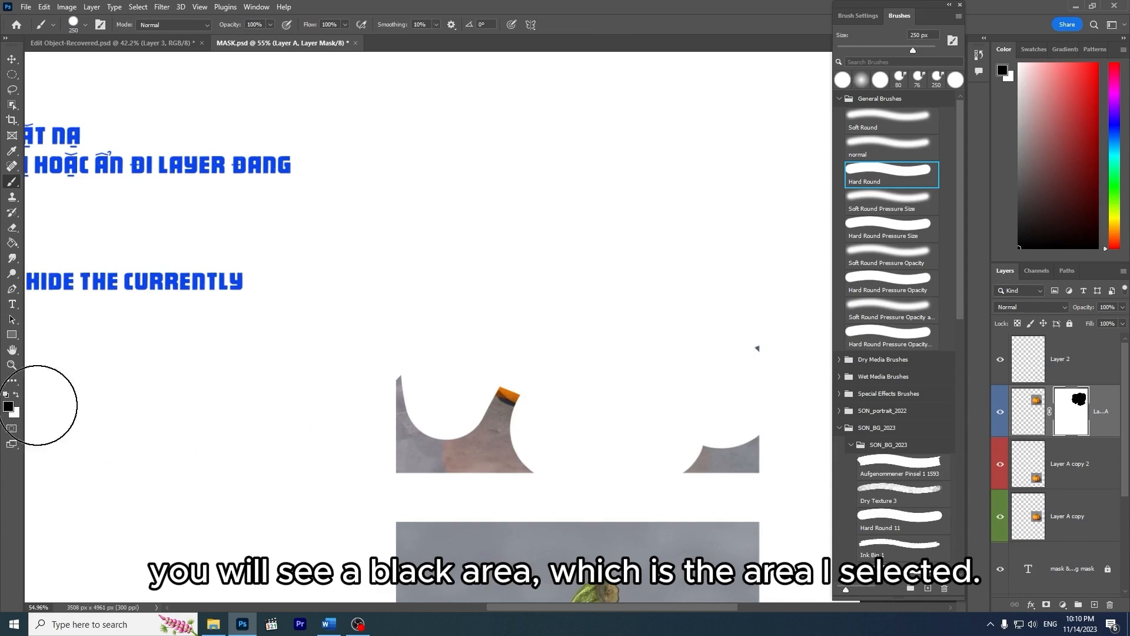
{"action": "mouse_move", "coordinate": [526, 434]}
{"action": "left_mouse_down"}
{"action": "mouse_move", "coordinate": [470, 406]}
{"action": "mouse_move", "coordinate": [558, 369]}
{"action": "mouse_move", "coordinate": [758, 336]}
{"action": "mouse_move", "coordinate": [706, 459]}
{"action": "left_mouse_up"}
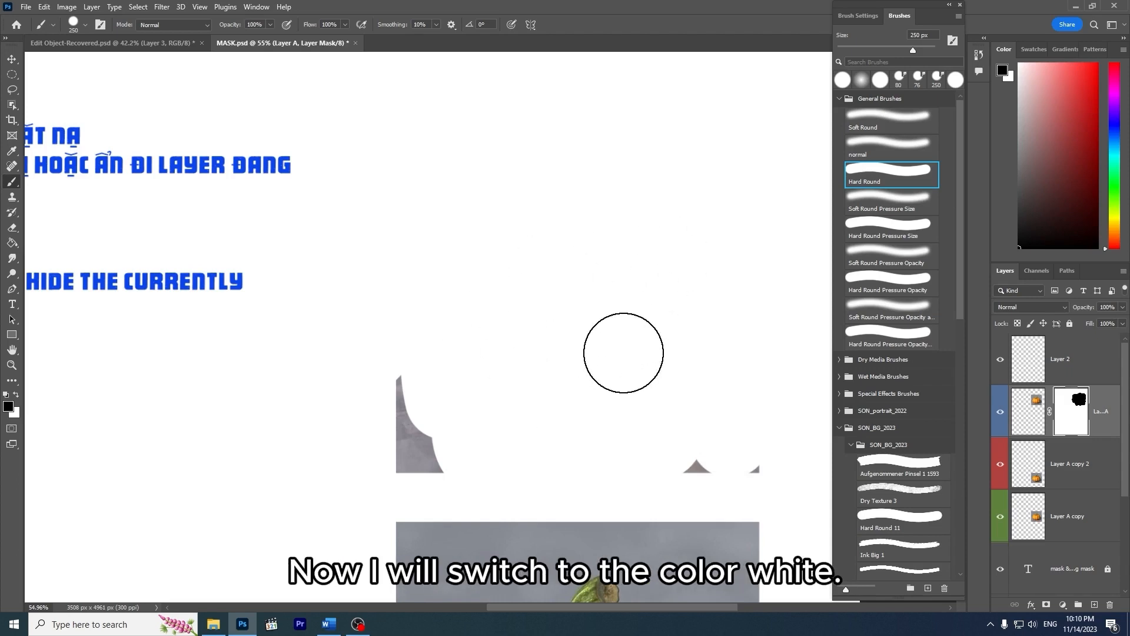
Paint white over Layer A's mask to bring the whole pumpkin photo back.
{"action": "key", "text": "x"}
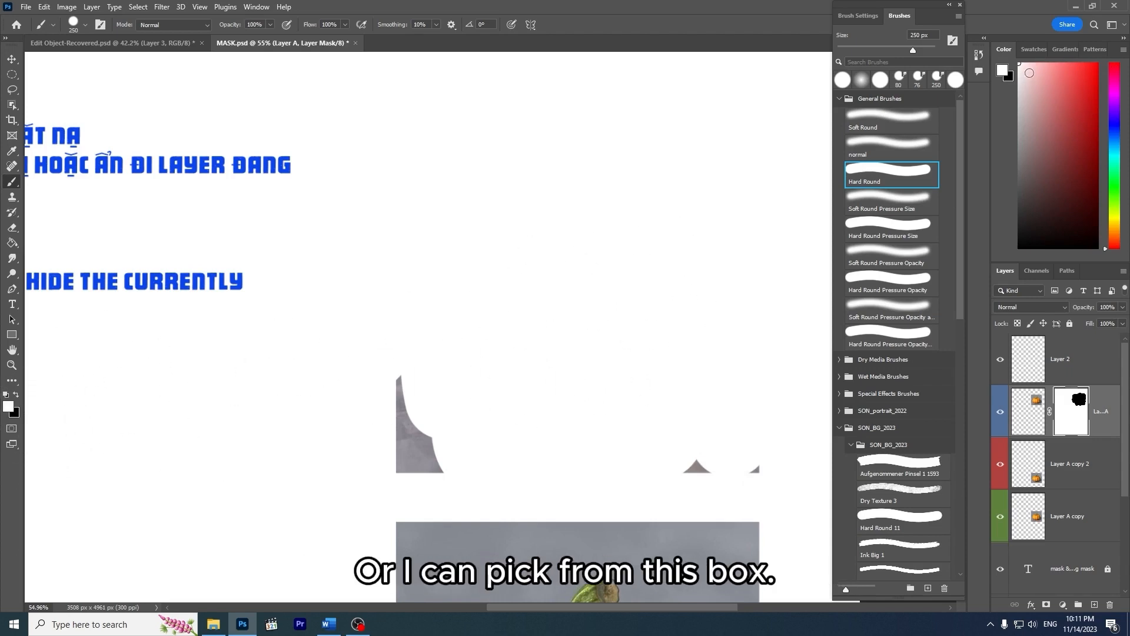
{"action": "mouse_move", "coordinate": [448, 455]}
{"action": "left_mouse_down"}
{"action": "mouse_move", "coordinate": [508, 377]}
{"action": "mouse_move", "coordinate": [596, 360]}
{"action": "mouse_move", "coordinate": [586, 402]}
{"action": "mouse_move", "coordinate": [527, 422]}
{"action": "mouse_move", "coordinate": [481, 404]}
{"action": "mouse_move", "coordinate": [563, 466]}
{"action": "mouse_move", "coordinate": [734, 447]}
{"action": "mouse_move", "coordinate": [702, 465]}
{"action": "mouse_move", "coordinate": [625, 365]}
{"action": "mouse_move", "coordinate": [692, 318]}
{"action": "mouse_move", "coordinate": [722, 421]}
{"action": "mouse_move", "coordinate": [675, 326]}
{"action": "mouse_move", "coordinate": [729, 422]}
{"action": "mouse_move", "coordinate": [713, 180]}
{"action": "mouse_move", "coordinate": [577, 339]}
{"action": "mouse_move", "coordinate": [729, 150]}
{"action": "mouse_move", "coordinate": [549, 207]}
{"action": "mouse_move", "coordinate": [676, 92]}
{"action": "mouse_move", "coordinate": [447, 173]}
{"action": "mouse_move", "coordinate": [422, 193]}
{"action": "mouse_move", "coordinate": [473, 108]}
{"action": "mouse_move", "coordinate": [485, 200]}
{"action": "mouse_move", "coordinate": [524, 263]}
{"action": "mouse_move", "coordinate": [565, 285]}
{"action": "mouse_move", "coordinate": [461, 279]}
{"action": "mouse_move", "coordinate": [478, 257]}
{"action": "mouse_move", "coordinate": [443, 302]}
{"action": "mouse_move", "coordinate": [418, 443]}
{"action": "mouse_move", "coordinate": [406, 118]}
{"action": "left_mouse_up"}
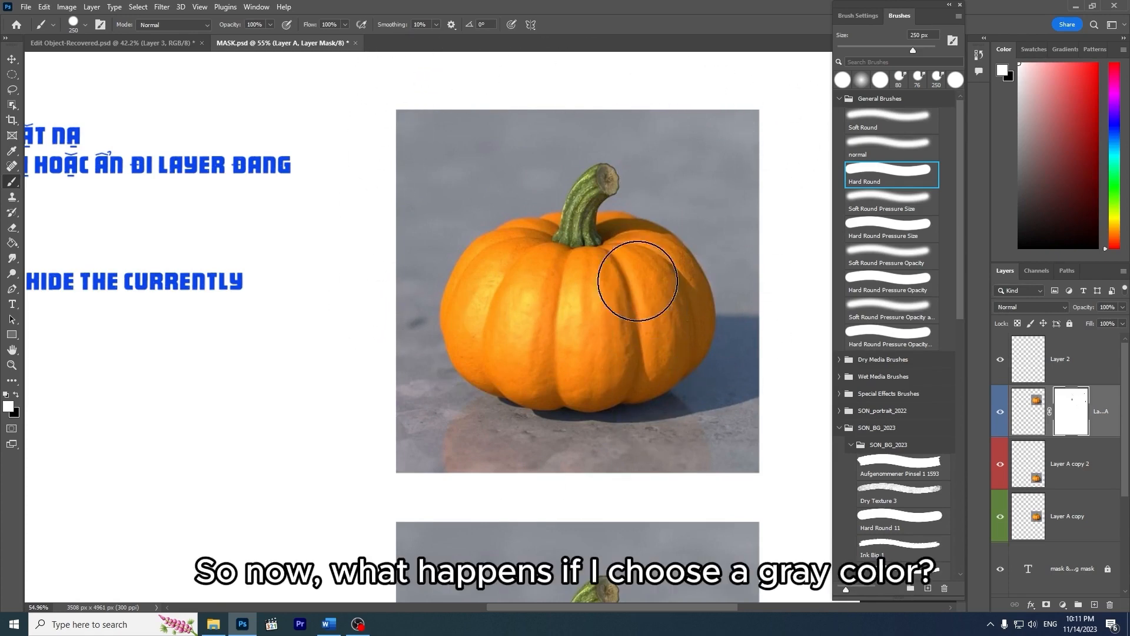
Choose a mid gray foreground color and paint it over Layer A's mask to make the whole photo semi-transparent.
{"action": "left_click", "coordinate": [1028, 87]}
{"action": "mouse_move", "coordinate": [1028, 88]}
{"action": "left_mouse_down"}
{"action": "mouse_move", "coordinate": [1023, 139]}
{"action": "mouse_move", "coordinate": [996, 154]}
{"action": "left_mouse_up"}
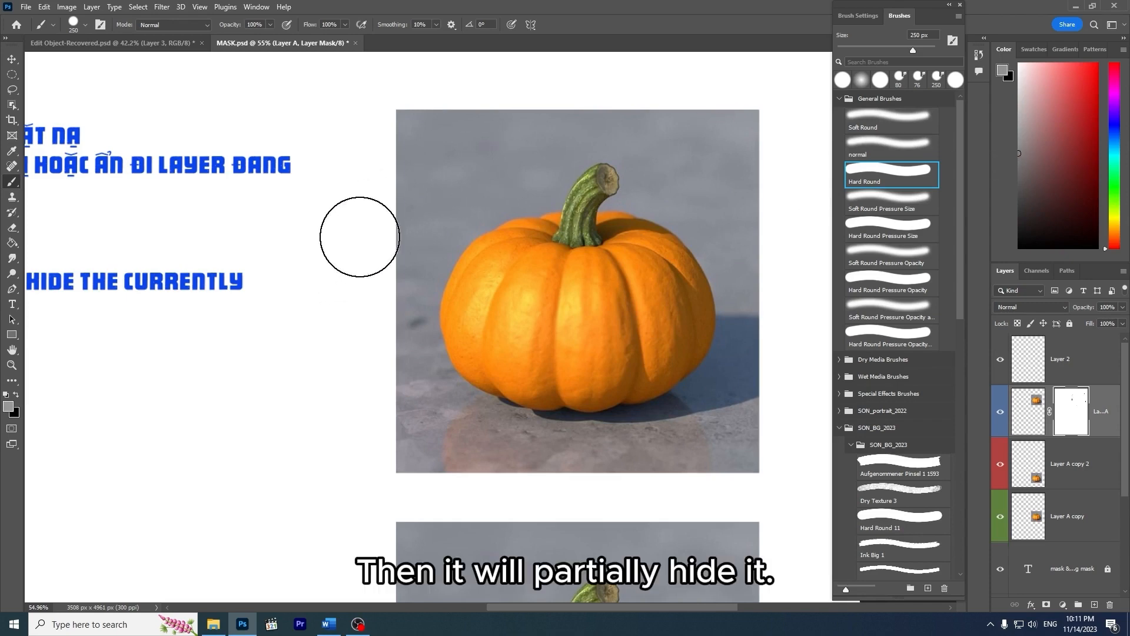
{"action": "mouse_move", "coordinate": [357, 235]}
{"action": "left_mouse_down"}
{"action": "mouse_move", "coordinate": [549, 114]}
{"action": "mouse_move", "coordinate": [489, 182]}
{"action": "mouse_move", "coordinate": [455, 281]}
{"action": "mouse_move", "coordinate": [681, 101]}
{"action": "mouse_move", "coordinate": [429, 429]}
{"action": "mouse_move", "coordinate": [671, 114]}
{"action": "mouse_move", "coordinate": [515, 424]}
{"action": "mouse_move", "coordinate": [714, 104]}
{"action": "mouse_move", "coordinate": [719, 126]}
{"action": "mouse_move", "coordinate": [732, 124]}
{"action": "mouse_move", "coordinate": [745, 428]}
{"action": "mouse_move", "coordinate": [386, 472]}
{"action": "mouse_move", "coordinate": [398, 106]}
{"action": "mouse_move", "coordinate": [518, 149]}
{"action": "left_mouse_up"}
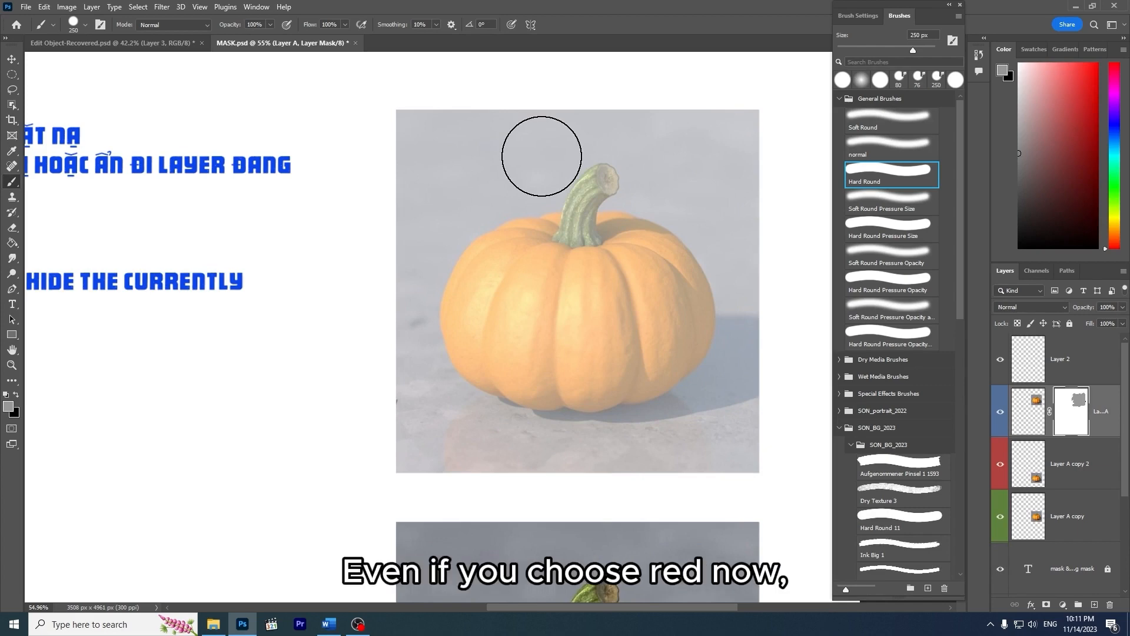
Try red and green tones as the brush color, paint with one over the pumpkin on Layer A's mask, and undo it.
{"action": "left_click", "coordinate": [1061, 114]}
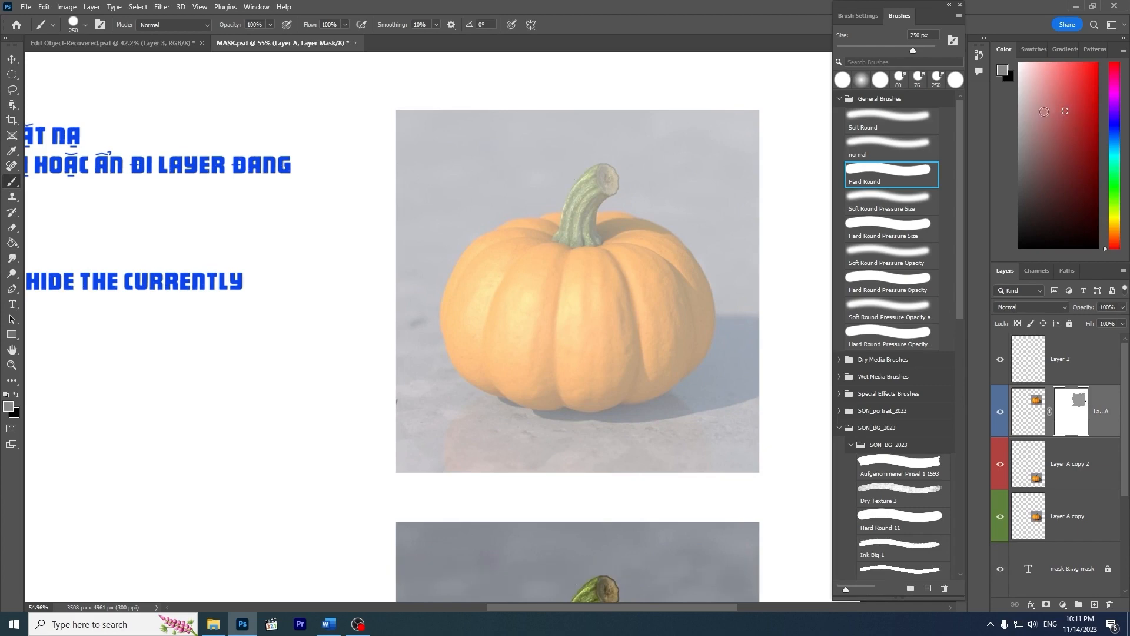
{"action": "left_click", "coordinate": [1080, 110]}
{"action": "mouse_move", "coordinate": [1066, 120]}
{"action": "left_mouse_down"}
{"action": "mouse_move", "coordinate": [1049, 147]}
{"action": "mouse_move", "coordinate": [1067, 168]}
{"action": "mouse_move", "coordinate": [1074, 100]}
{"action": "mouse_move", "coordinate": [1039, 156]}
{"action": "left_mouse_up"}
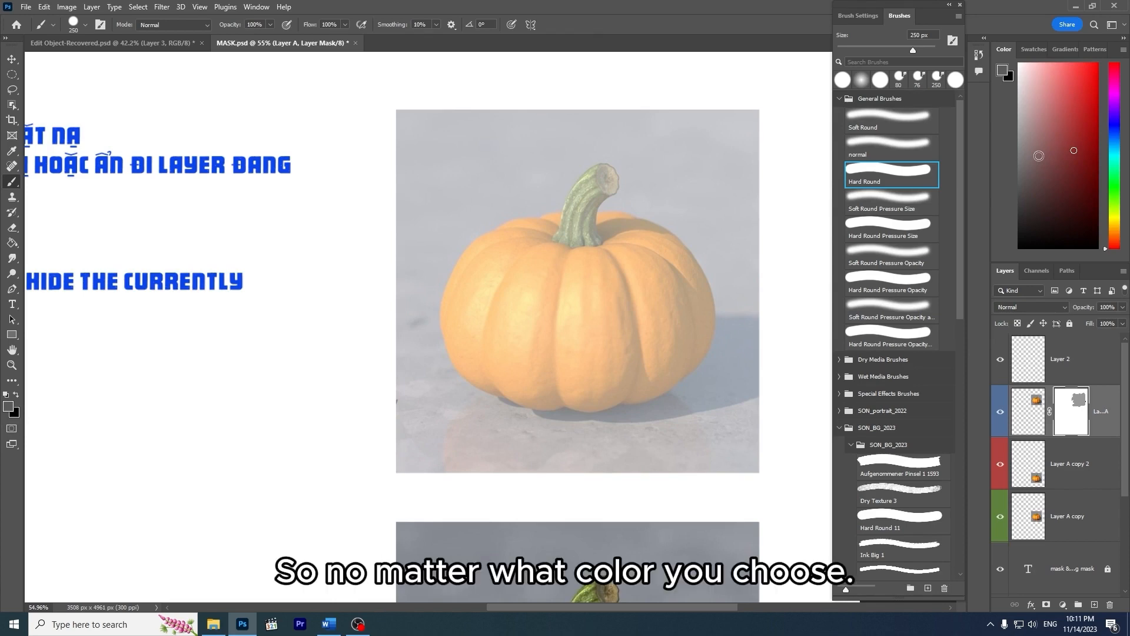
{"action": "left_click", "coordinate": [1123, 163]}
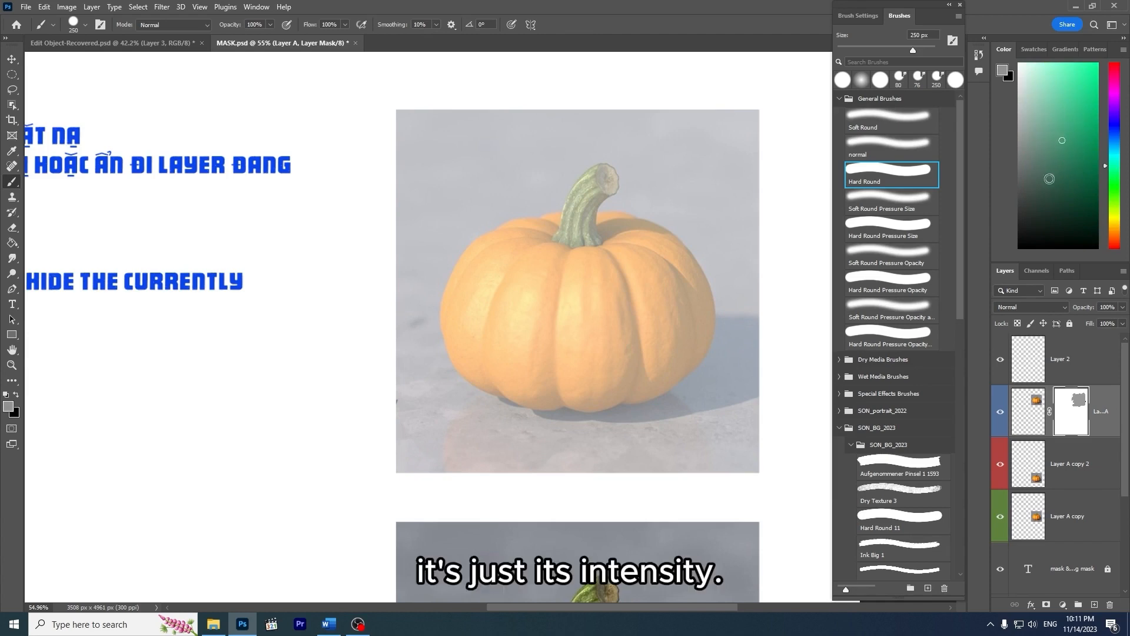
{"action": "left_click", "coordinate": [1061, 166]}
{"action": "left_click_drag", "start_coordinate": [572, 240], "coordinate": [545, 278]}
{"action": "left_click_drag", "start_coordinate": [518, 341], "coordinate": [625, 312]}
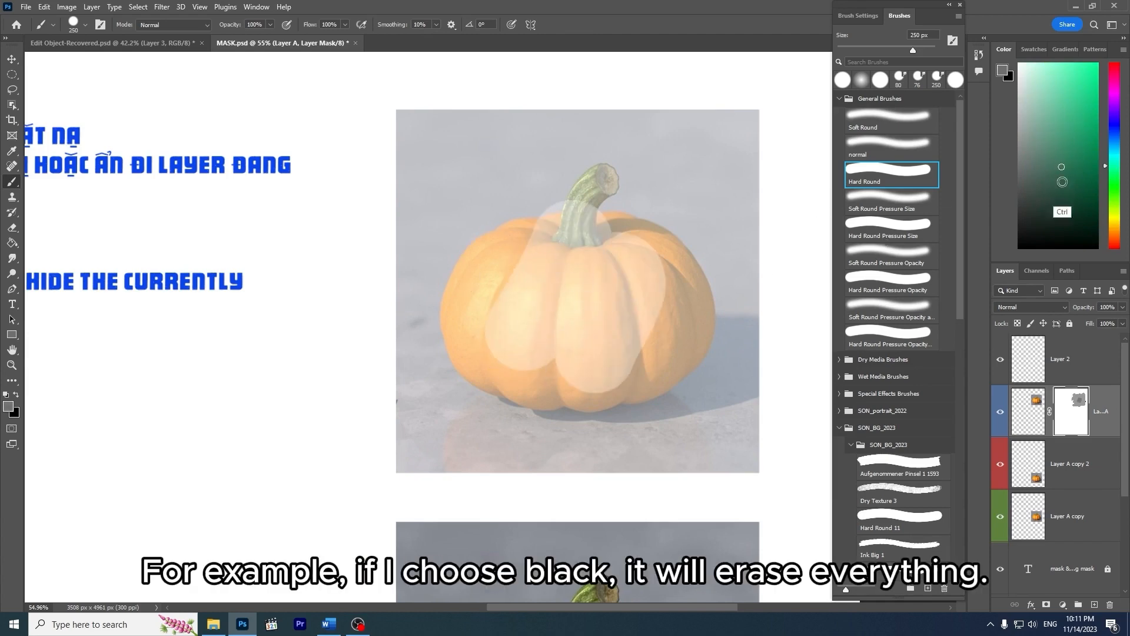
{"action": "key", "text": "ctrl+z"}
Hide the pumpkin's center with black on Layer A's mask, and paint near-white over the whole photo to restore it.
{"action": "left_click_drag", "start_coordinate": [1061, 209], "coordinate": [1056, 305]}
{"action": "mouse_move", "coordinate": [509, 261]}
{"action": "left_mouse_down"}
{"action": "mouse_move", "coordinate": [543, 292]}
{"action": "mouse_move", "coordinate": [635, 289]}
{"action": "mouse_move", "coordinate": [573, 411]}
{"action": "mouse_move", "coordinate": [638, 386]}
{"action": "left_mouse_up"}
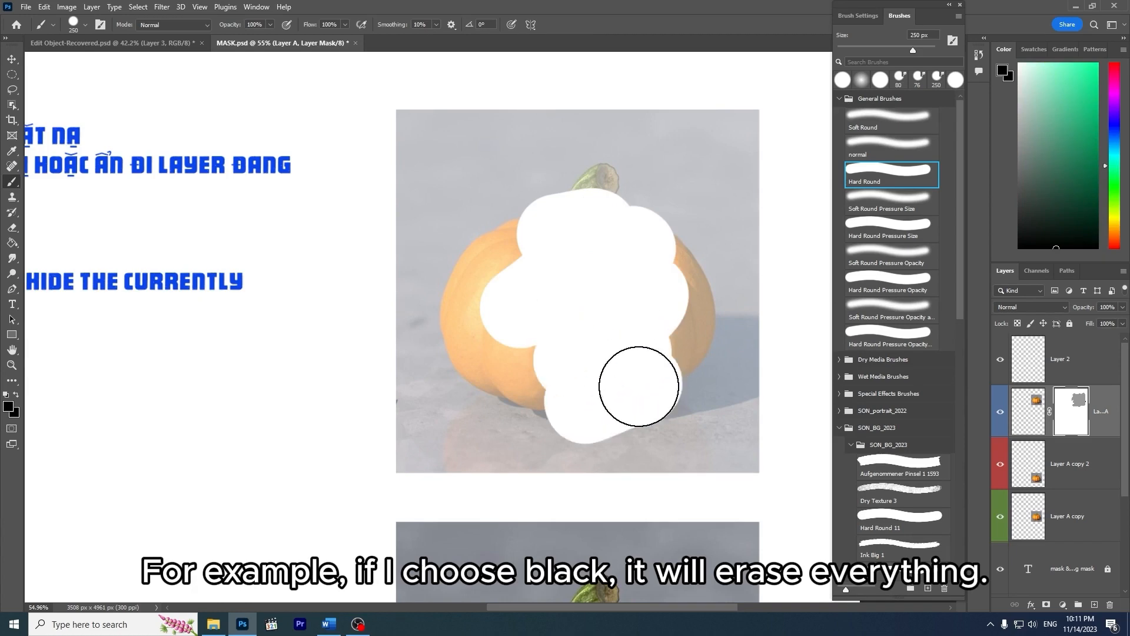
{"action": "mouse_move", "coordinate": [1094, 71]}
{"action": "left_mouse_down"}
{"action": "mouse_move", "coordinate": [1050, 108]}
{"action": "mouse_move", "coordinate": [1035, 62]}
{"action": "left_mouse_up"}
{"action": "mouse_move", "coordinate": [825, 127]}
{"action": "left_mouse_down"}
{"action": "mouse_move", "coordinate": [630, 131]}
{"action": "mouse_move", "coordinate": [522, 103]}
{"action": "mouse_move", "coordinate": [552, 454]}
{"action": "mouse_move", "coordinate": [733, 411]}
{"action": "mouse_move", "coordinate": [620, 298]}
{"action": "mouse_move", "coordinate": [529, 459]}
{"action": "mouse_move", "coordinate": [477, 156]}
{"action": "mouse_move", "coordinate": [415, 305]}
{"action": "mouse_move", "coordinate": [404, 467]}
{"action": "mouse_move", "coordinate": [606, 436]}
{"action": "mouse_move", "coordinate": [597, 417]}
{"action": "left_mouse_up"}
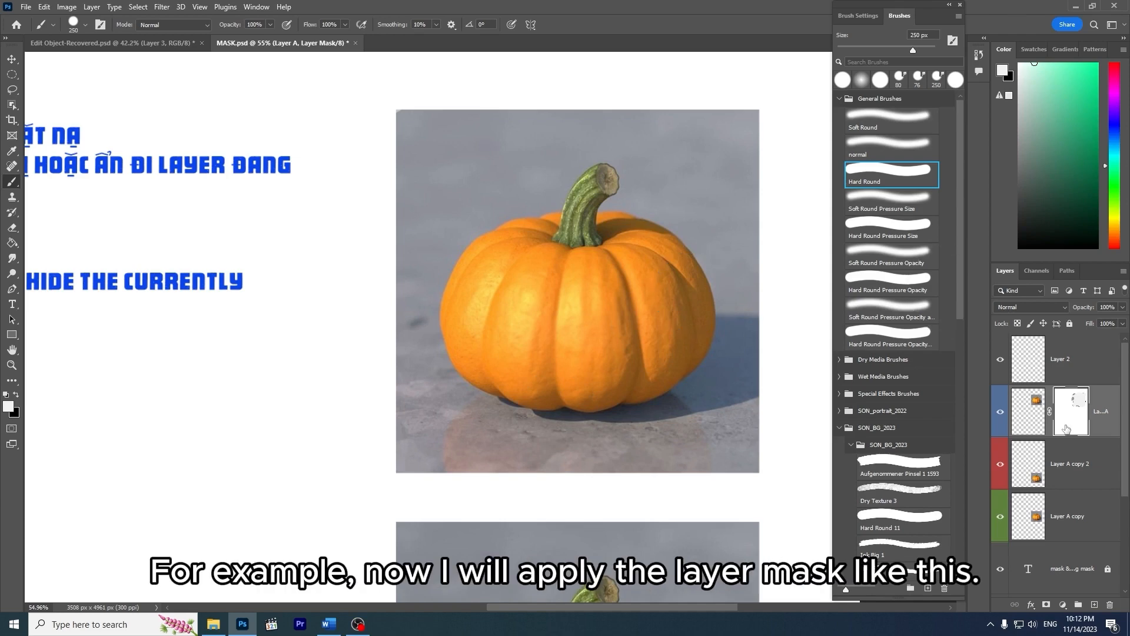
Create a new layer above Layer A copy 2 and paint magenta over nearly all of the second pumpkin photo.
{"action": "left_click_drag", "start_coordinate": [648, 368], "coordinate": [648, 251]}
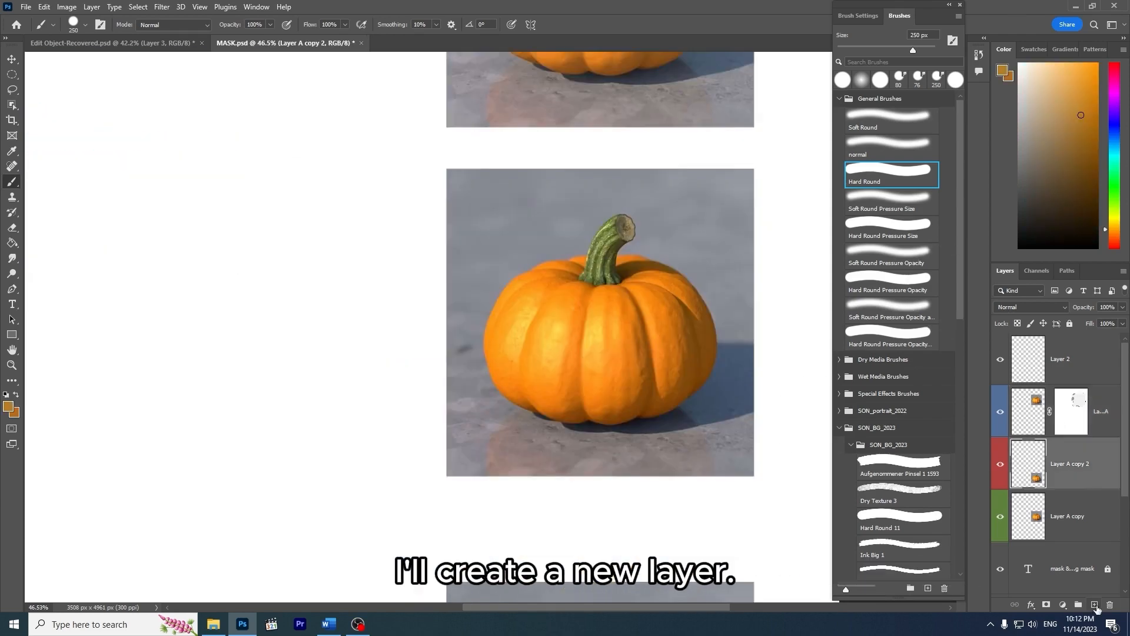
{"action": "left_click", "coordinate": [1094, 605]}
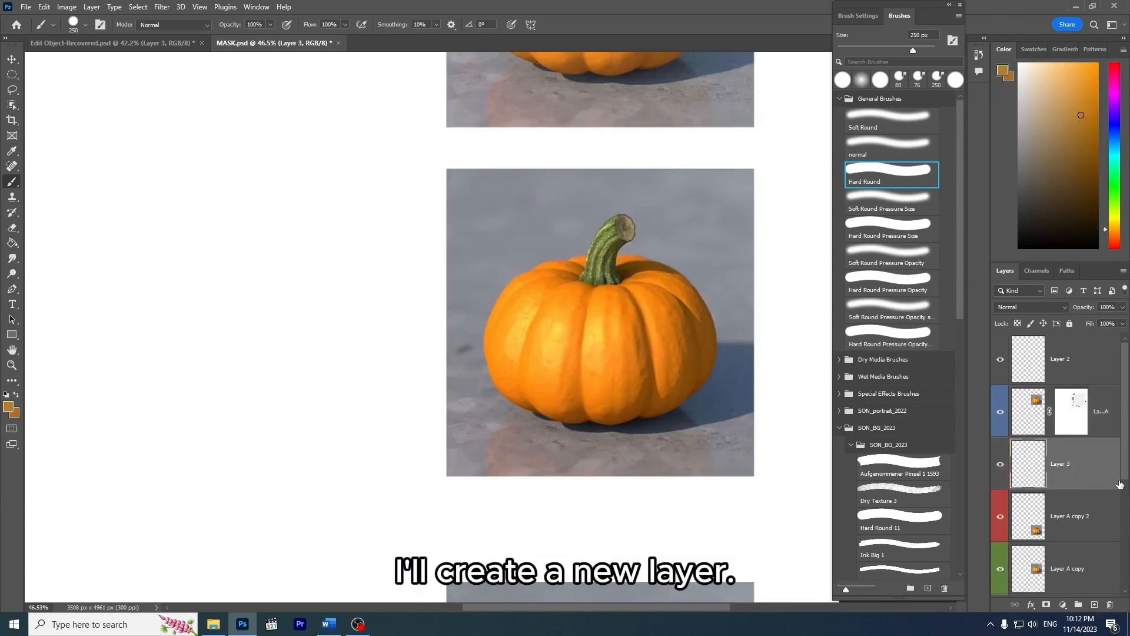
{"action": "left_click", "coordinate": [1115, 78]}
{"action": "left_click_drag", "start_coordinate": [544, 366], "coordinate": [663, 298]}
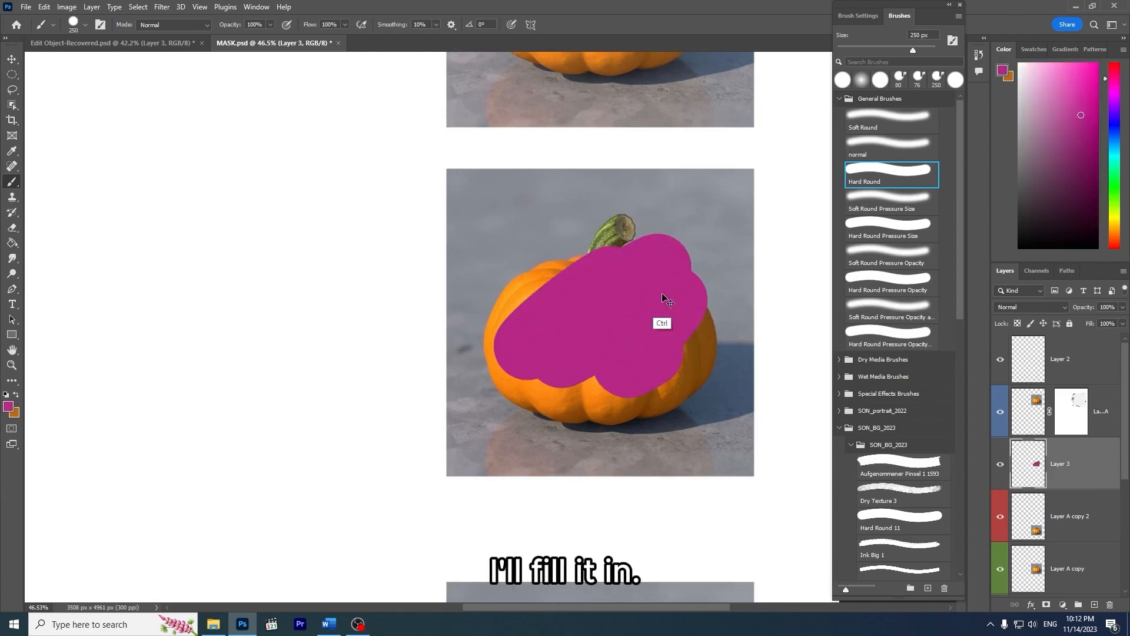
{"action": "key", "text": "ctrl+z"}
{"action": "mouse_move", "coordinate": [667, 255]}
{"action": "left_mouse_down"}
{"action": "mouse_move", "coordinate": [538, 285]}
{"action": "mouse_move", "coordinate": [536, 385]}
{"action": "mouse_move", "coordinate": [643, 260]}
{"action": "mouse_move", "coordinate": [668, 252]}
{"action": "mouse_move", "coordinate": [537, 245]}
{"action": "mouse_move", "coordinate": [736, 324]}
{"action": "mouse_move", "coordinate": [712, 416]}
{"action": "mouse_move", "coordinate": [474, 346]}
{"action": "mouse_move", "coordinate": [537, 259]}
{"action": "mouse_move", "coordinate": [693, 471]}
{"action": "mouse_move", "coordinate": [524, 227]}
{"action": "mouse_move", "coordinate": [736, 222]}
{"action": "mouse_move", "coordinate": [620, 395]}
{"action": "left_mouse_up"}
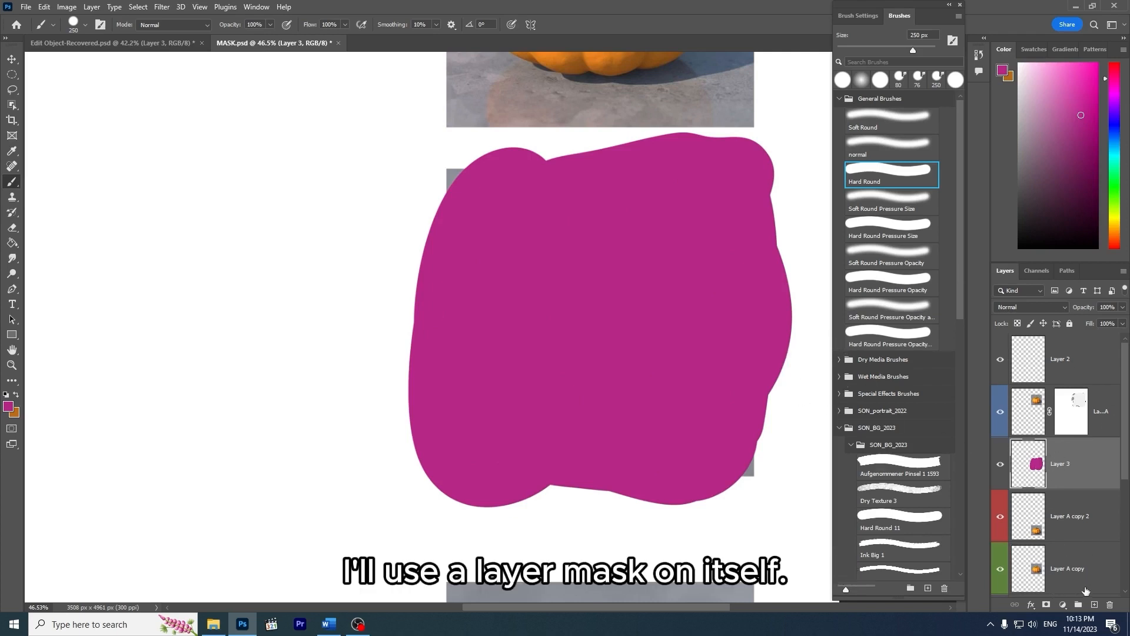
Add a layer mask to the magenta layer and fill the mask with black.
{"action": "left_click", "coordinate": [1048, 606]}
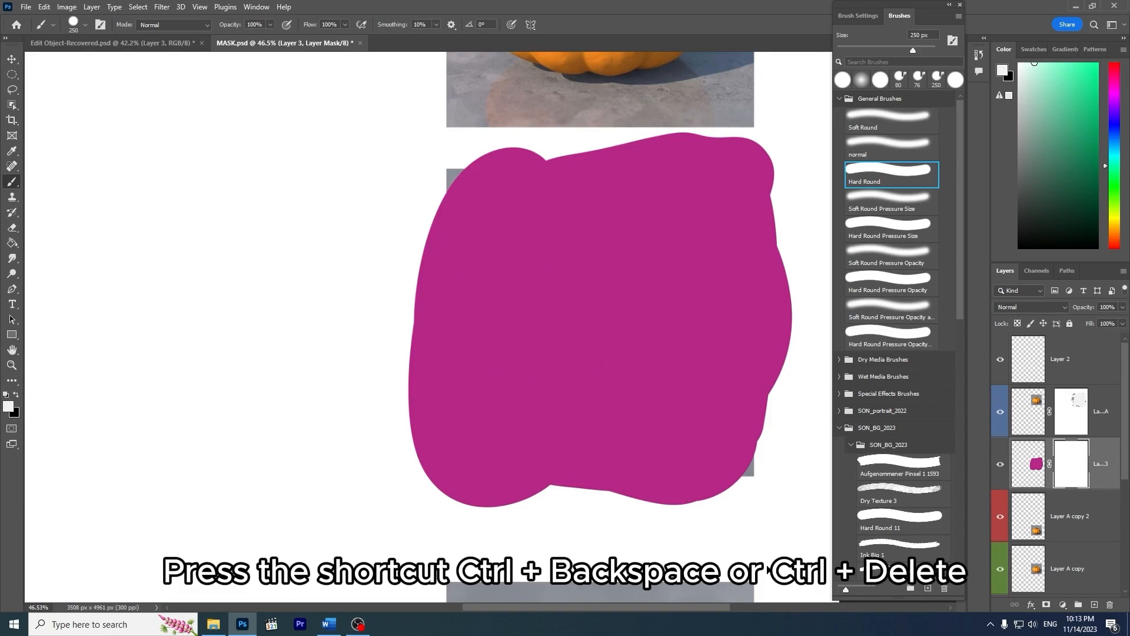
{"action": "key", "text": "ctrl+BackSpace"}
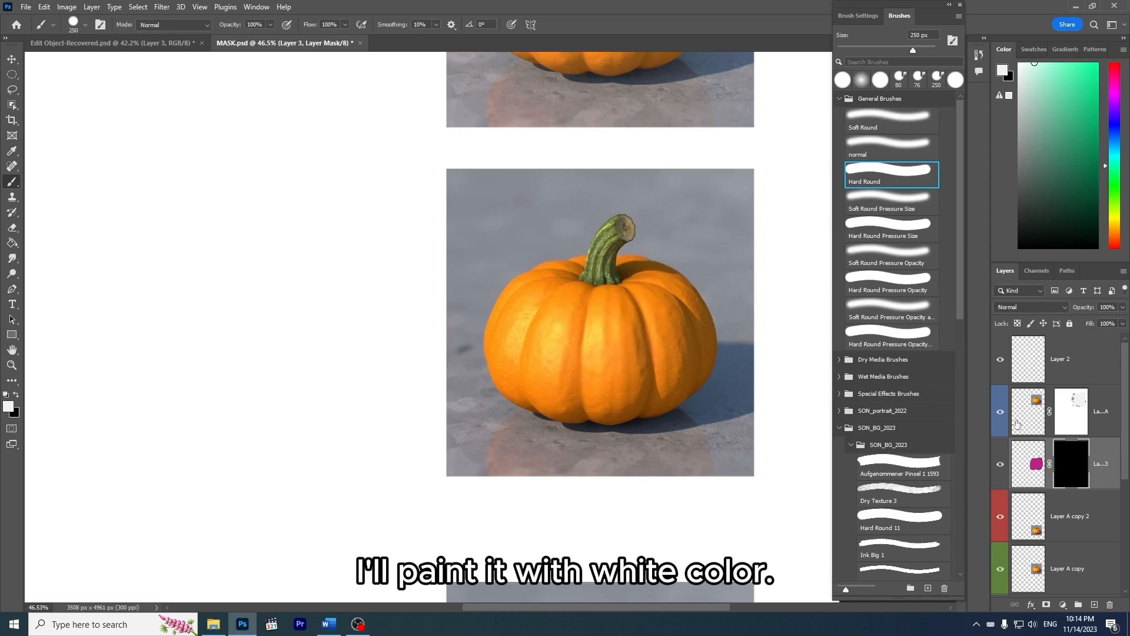
Try revealing magenta over the pumpkin with white on the layer's mask, and hide it again with black.
{"action": "mouse_move", "coordinate": [648, 312]}
{"action": "left_mouse_down"}
{"action": "mouse_move", "coordinate": [623, 342]}
{"action": "mouse_move", "coordinate": [596, 328]}
{"action": "mouse_move", "coordinate": [634, 291]}
{"action": "mouse_move", "coordinate": [669, 356]}
{"action": "mouse_move", "coordinate": [594, 322]}
{"action": "mouse_move", "coordinate": [653, 303]}
{"action": "mouse_move", "coordinate": [645, 328]}
{"action": "left_mouse_up"}
{"action": "key", "text": "ctrl+z"}
{"action": "key", "text": "x"}
{"action": "mouse_move", "coordinate": [641, 265]}
{"action": "left_mouse_down"}
{"action": "mouse_move", "coordinate": [594, 295]}
{"action": "mouse_move", "coordinate": [559, 353]}
{"action": "left_mouse_up"}
{"action": "mouse_move", "coordinate": [695, 233]}
{"action": "left_mouse_down"}
{"action": "mouse_move", "coordinate": [643, 391]}
{"action": "mouse_move", "coordinate": [651, 361]}
{"action": "mouse_move", "coordinate": [574, 291]}
{"action": "mouse_move", "coordinate": [644, 341]}
{"action": "left_mouse_up"}
{"action": "key", "text": "x"}
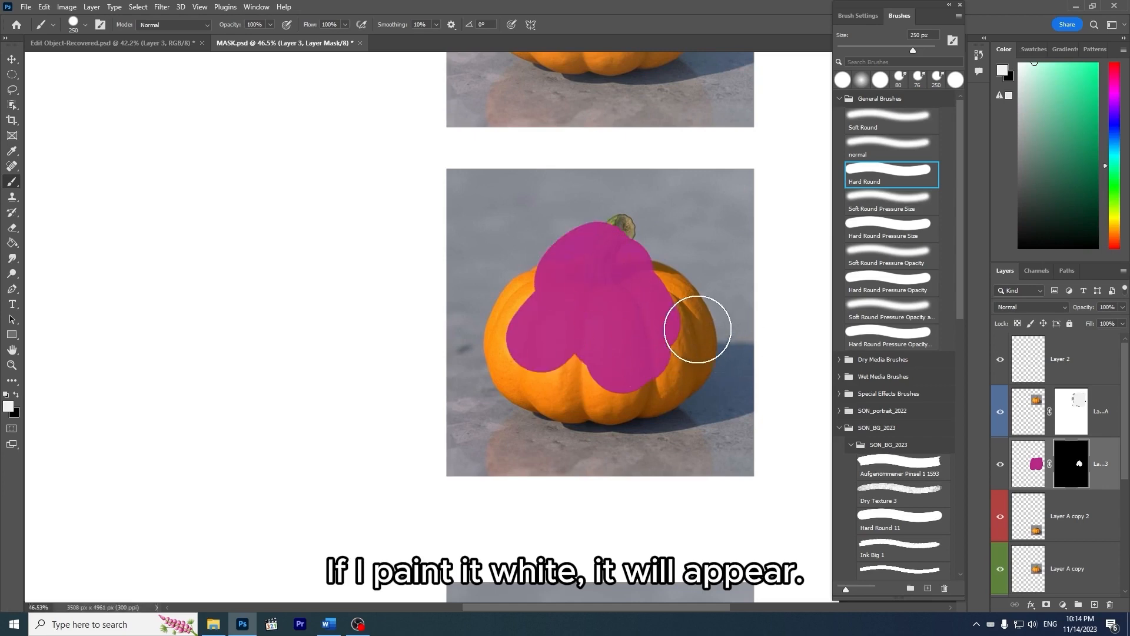
{"action": "key", "text": "x"}
{"action": "mouse_move", "coordinate": [700, 300]}
{"action": "left_mouse_down"}
{"action": "mouse_move", "coordinate": [502, 365]}
{"action": "mouse_move", "coordinate": [595, 371]}
{"action": "mouse_move", "coordinate": [665, 306]}
{"action": "left_mouse_up"}
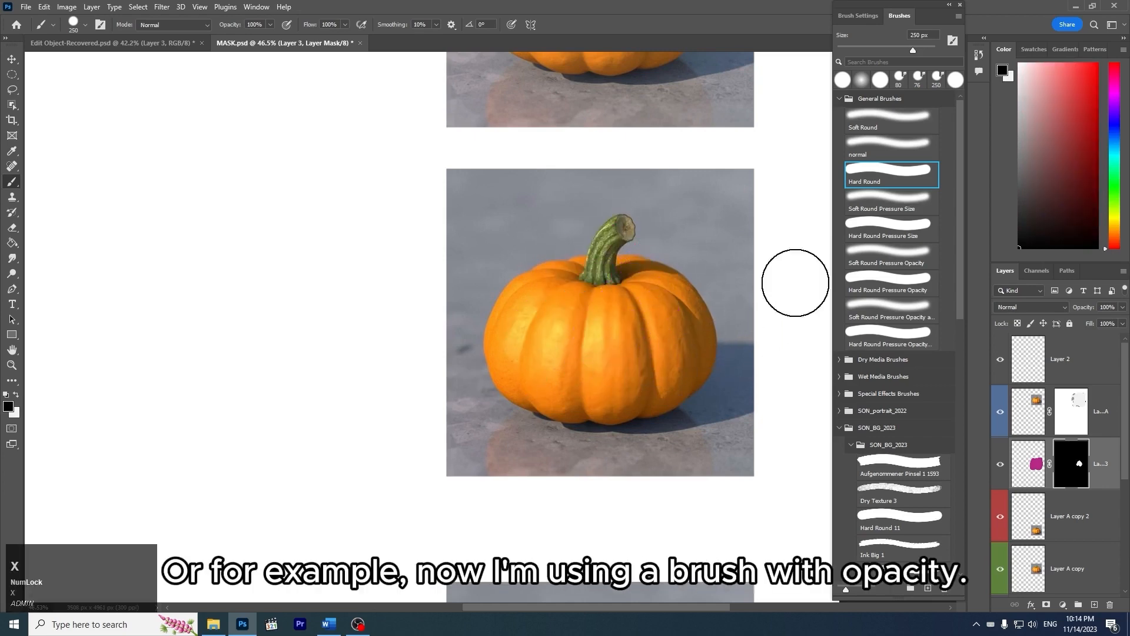
With the second Hard Round Pressure Opacity brush, softly reveal magenta on the pumpkin's upper half in white and fade its lower edge with black.
{"action": "left_click", "coordinate": [903, 329]}
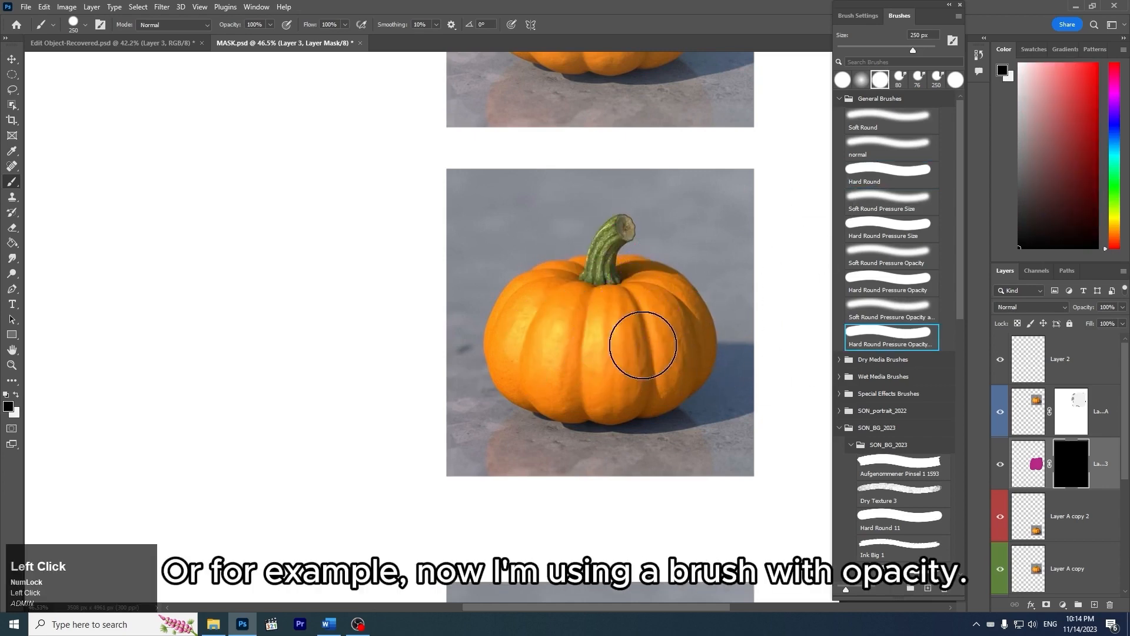
{"action": "mouse_move", "coordinate": [630, 365]}
{"action": "left_mouse_down"}
{"action": "mouse_move", "coordinate": [641, 310]}
{"action": "mouse_move", "coordinate": [655, 360]}
{"action": "mouse_move", "coordinate": [631, 368]}
{"action": "left_mouse_up"}
{"action": "key", "text": "x"}
{"action": "mouse_move", "coordinate": [577, 345]}
{"action": "left_mouse_down"}
{"action": "mouse_move", "coordinate": [602, 355]}
{"action": "mouse_move", "coordinate": [624, 301]}
{"action": "mouse_move", "coordinate": [611, 370]}
{"action": "mouse_move", "coordinate": [638, 310]}
{"action": "mouse_move", "coordinate": [655, 342]}
{"action": "mouse_move", "coordinate": [663, 296]}
{"action": "mouse_move", "coordinate": [677, 345]}
{"action": "mouse_move", "coordinate": [659, 308]}
{"action": "mouse_move", "coordinate": [590, 331]}
{"action": "mouse_move", "coordinate": [585, 346]}
{"action": "mouse_move", "coordinate": [569, 298]}
{"action": "mouse_move", "coordinate": [552, 344]}
{"action": "mouse_move", "coordinate": [589, 344]}
{"action": "mouse_move", "coordinate": [546, 317]}
{"action": "mouse_move", "coordinate": [548, 300]}
{"action": "mouse_move", "coordinate": [526, 327]}
{"action": "mouse_move", "coordinate": [547, 303]}
{"action": "left_mouse_up"}
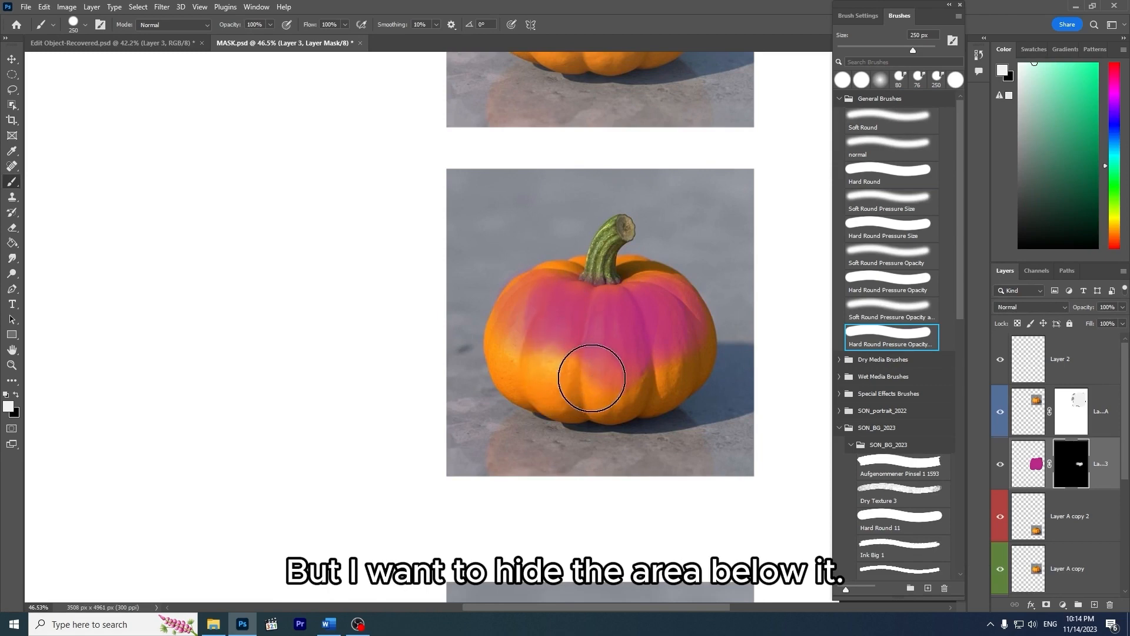
{"action": "key", "text": "x"}
{"action": "mouse_move", "coordinate": [585, 359]}
{"action": "left_mouse_down"}
{"action": "mouse_move", "coordinate": [556, 378]}
{"action": "mouse_move", "coordinate": [526, 340]}
{"action": "mouse_move", "coordinate": [532, 385]}
{"action": "mouse_move", "coordinate": [563, 347]}
{"action": "mouse_move", "coordinate": [589, 361]}
{"action": "mouse_move", "coordinate": [615, 377]}
{"action": "left_mouse_up"}
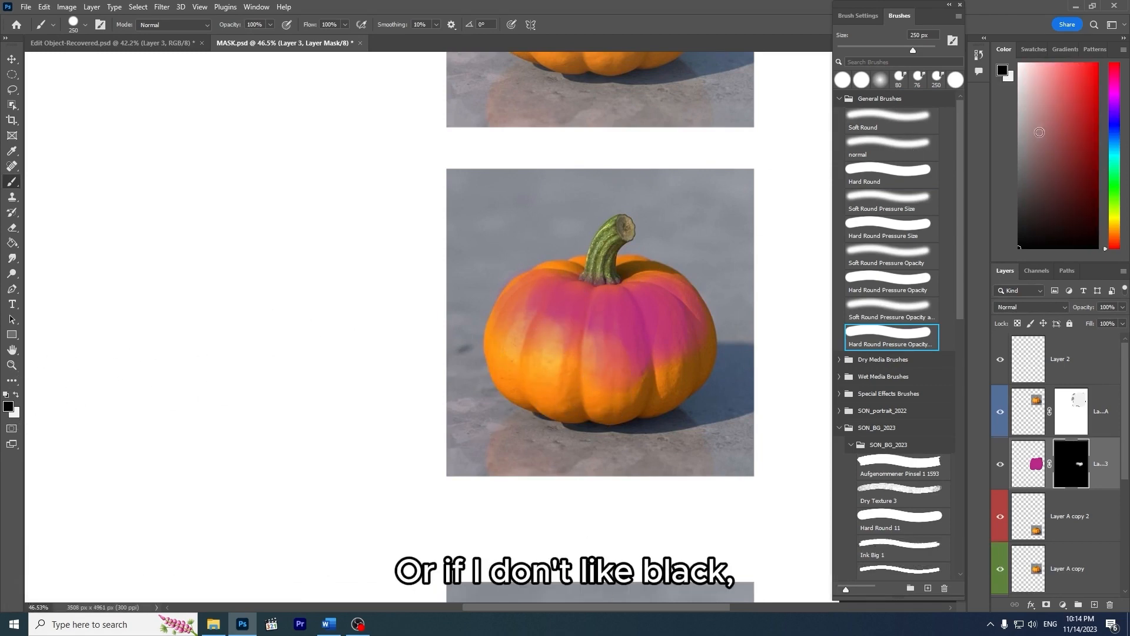
Paint mid-gray on the magenta layer's mask across the second pumpkin to show the magenta only partially.
{"action": "left_click", "coordinate": [1019, 138]}
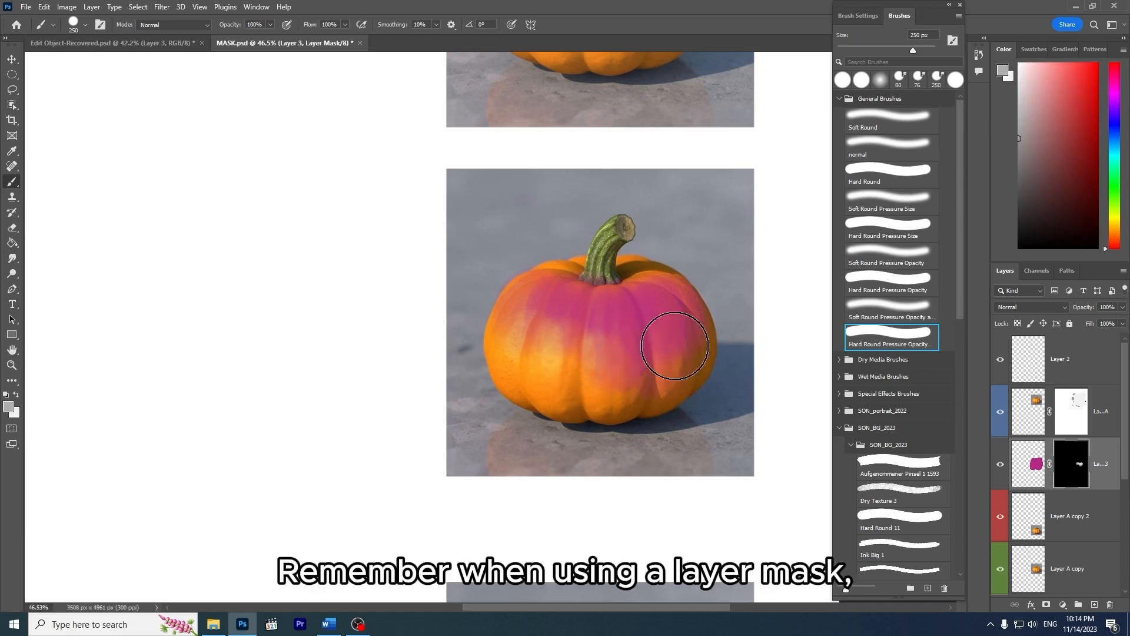
{"action": "mouse_move", "coordinate": [674, 346]}
{"action": "left_mouse_down"}
{"action": "mouse_move", "coordinate": [671, 356]}
{"action": "mouse_move", "coordinate": [588, 354]}
{"action": "mouse_move", "coordinate": [524, 324]}
{"action": "mouse_move", "coordinate": [618, 330]}
{"action": "left_mouse_up"}
{"action": "key", "text": "x"}
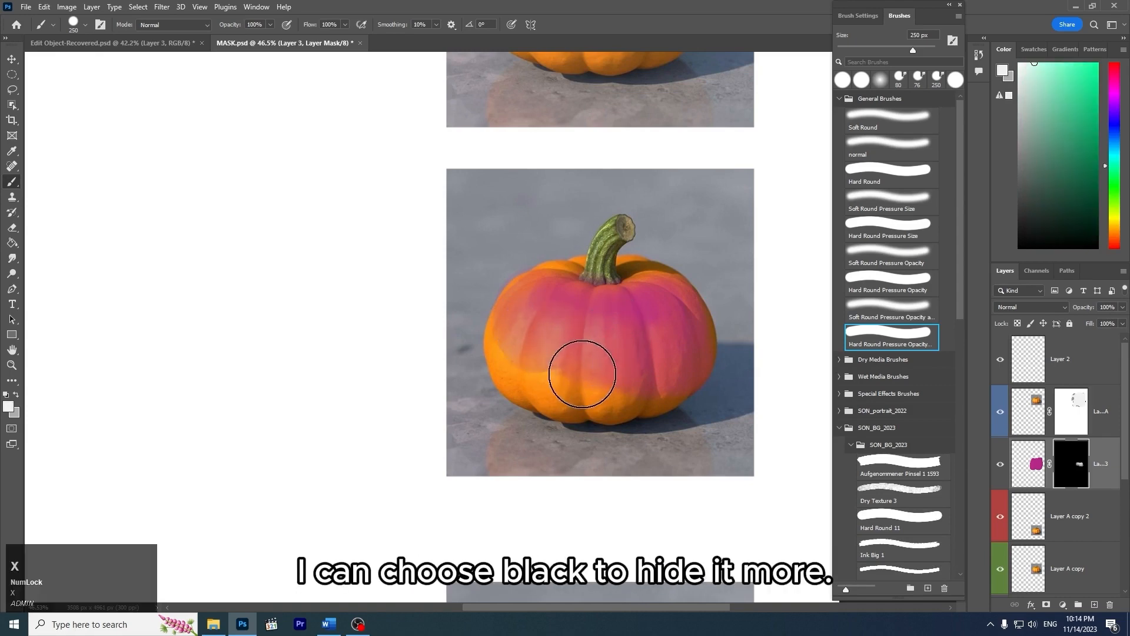
Reset the colors to pure black and white, and paint black on the mask to hide magenta on the pumpkin's lower half.
{"action": "key", "text": "x"}
{"action": "key", "text": "d"}
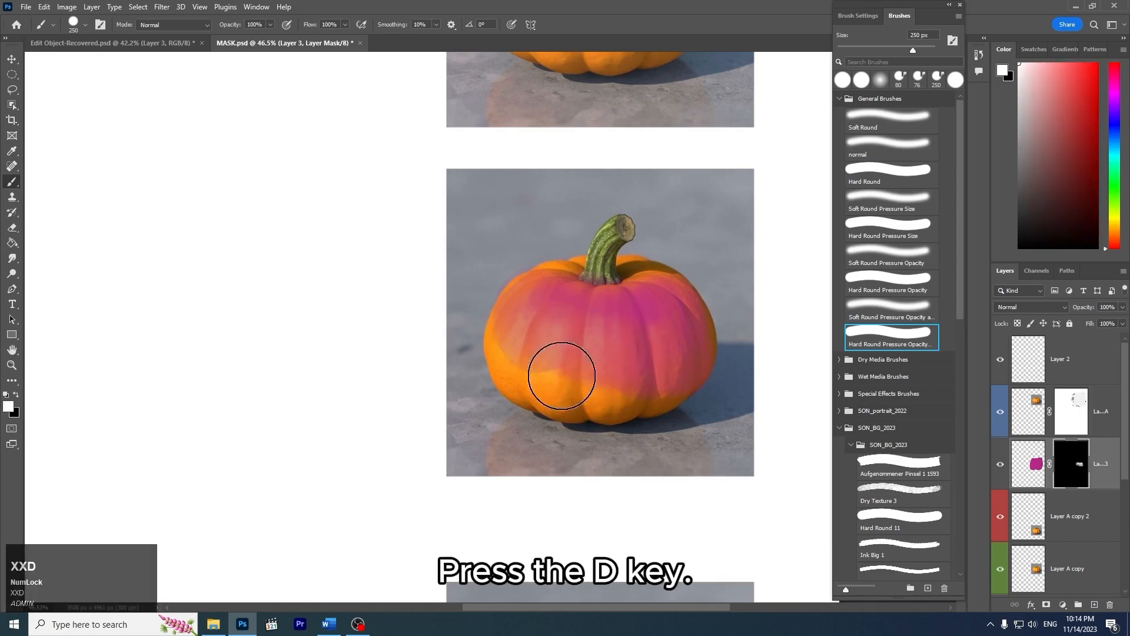
{"action": "key", "text": "x"}
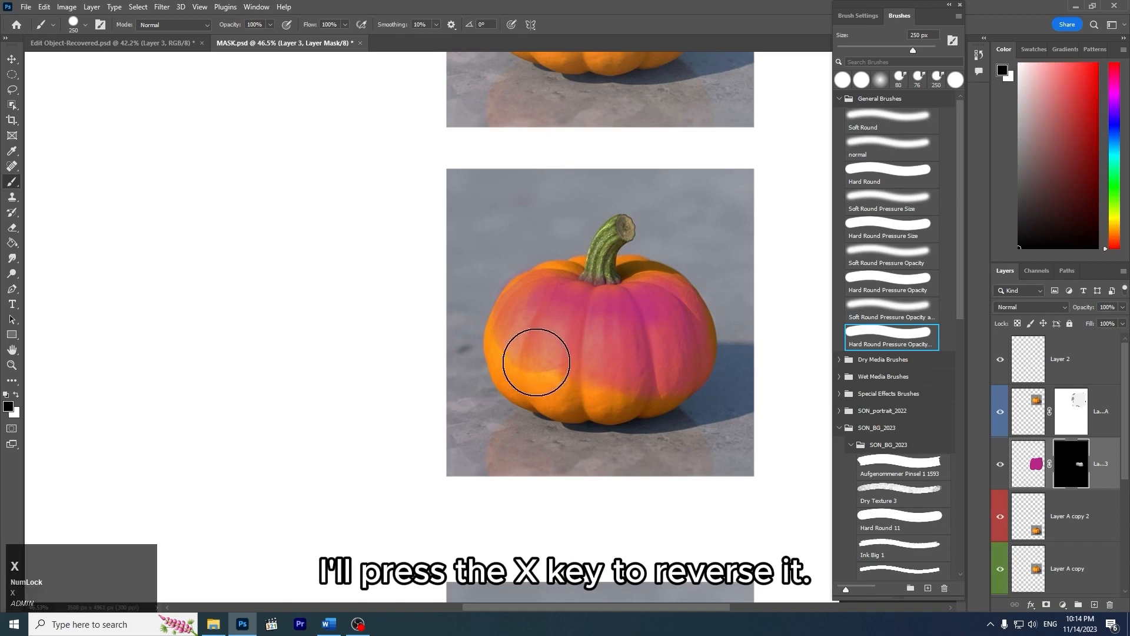
{"action": "left_click_drag", "start_coordinate": [542, 354], "coordinate": [650, 382]}
With the pressure-opacity soft round brush, paint white on the mask to reveal more magenta on the pumpkin's upper half.
{"action": "left_click", "coordinate": [890, 309]}
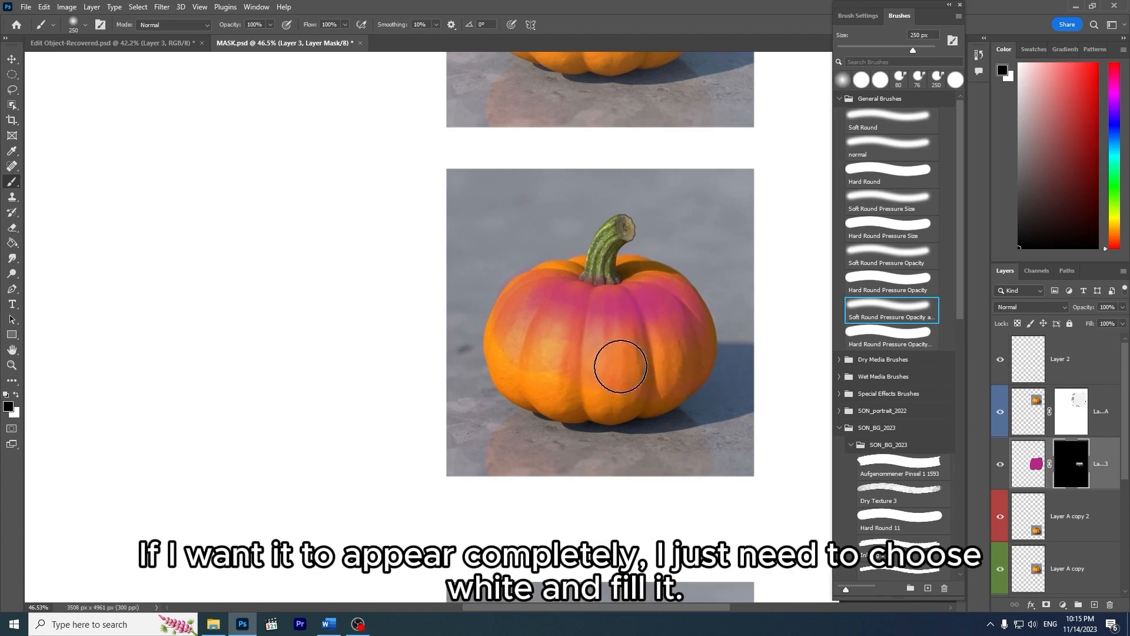
{"action": "key", "text": "x"}
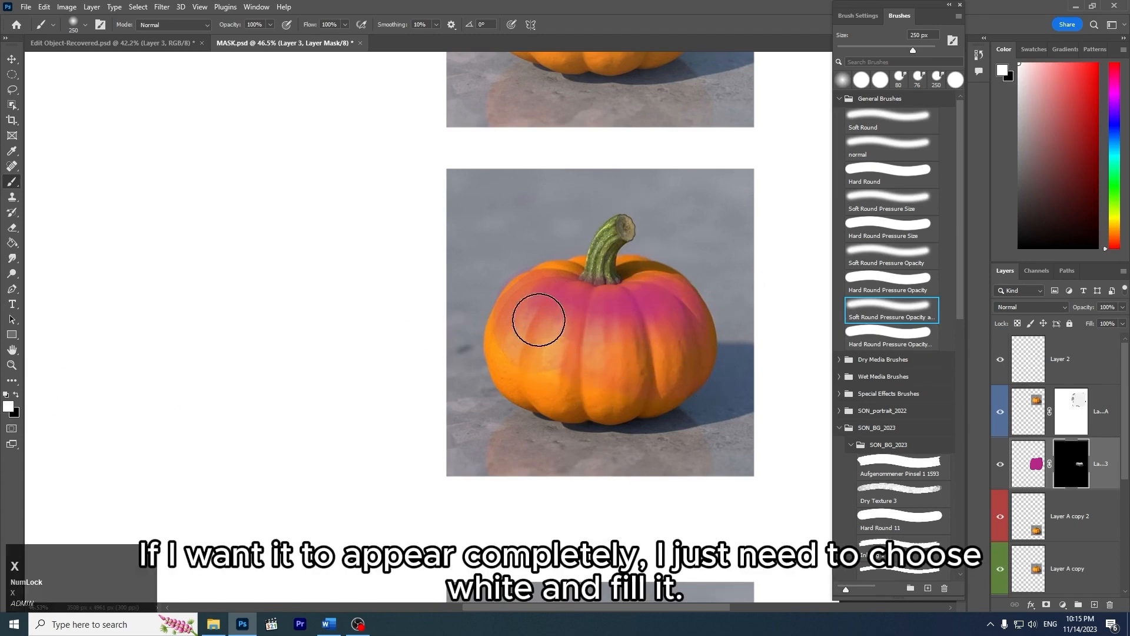
{"action": "mouse_move", "coordinate": [538, 319]}
{"action": "left_mouse_down"}
{"action": "mouse_move", "coordinate": [563, 330]}
{"action": "mouse_move", "coordinate": [634, 315]}
{"action": "mouse_move", "coordinate": [684, 328]}
{"action": "mouse_move", "coordinate": [670, 277]}
{"action": "mouse_move", "coordinate": [582, 230]}
{"action": "left_mouse_up"}
Examine the "Mask & Clipping Mask" section of the page with its third pumpkin photo.
{"action": "key", "text": "z"}
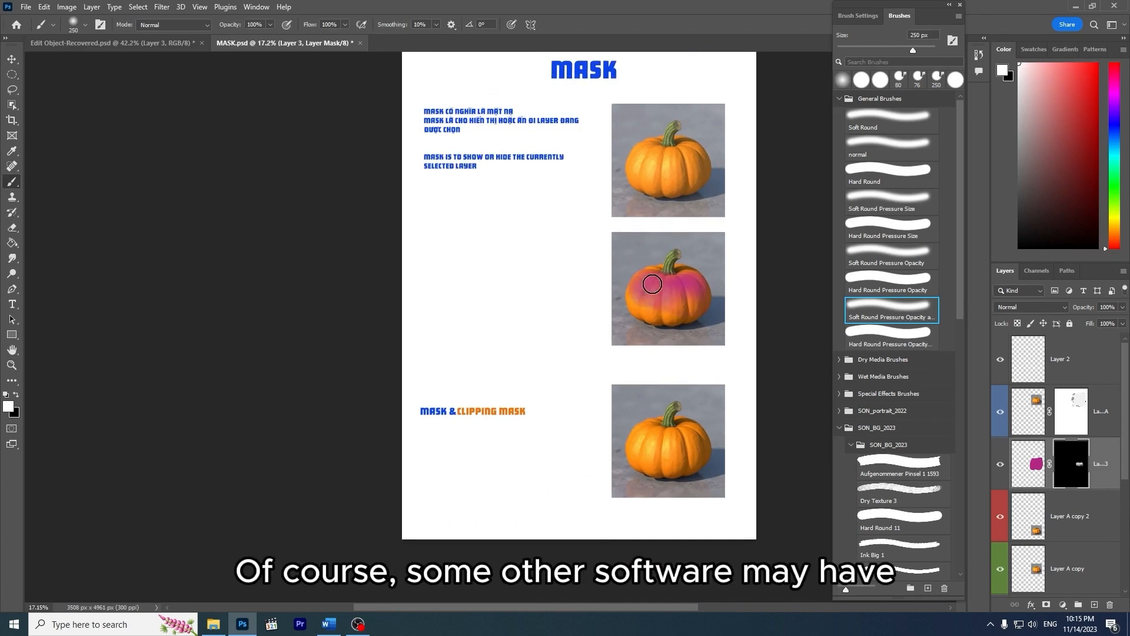
{"action": "key", "text": "z"}
{"action": "left_click_drag", "start_coordinate": [556, 368], "coordinate": [497, 333]}
{"action": "key", "text": "space"}
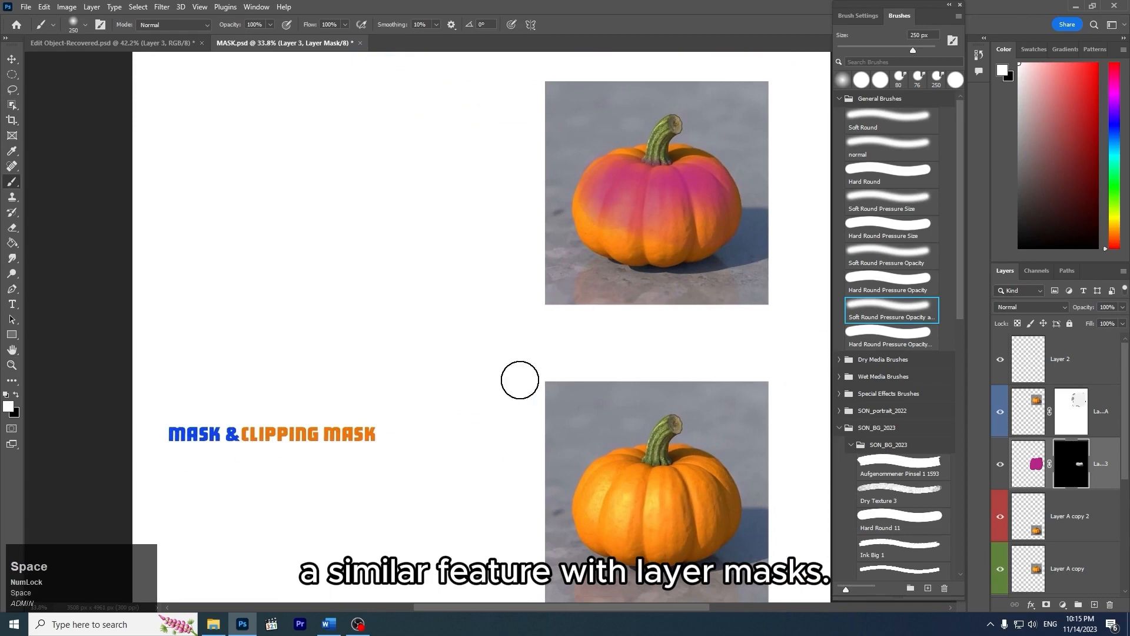
{"action": "key", "text": "space"}
{"action": "left_click_drag", "start_coordinate": [473, 412], "coordinate": [492, 281]}
{"action": "key", "text": "z"}
{"action": "left_click_drag", "start_coordinate": [453, 340], "coordinate": [469, 349]}
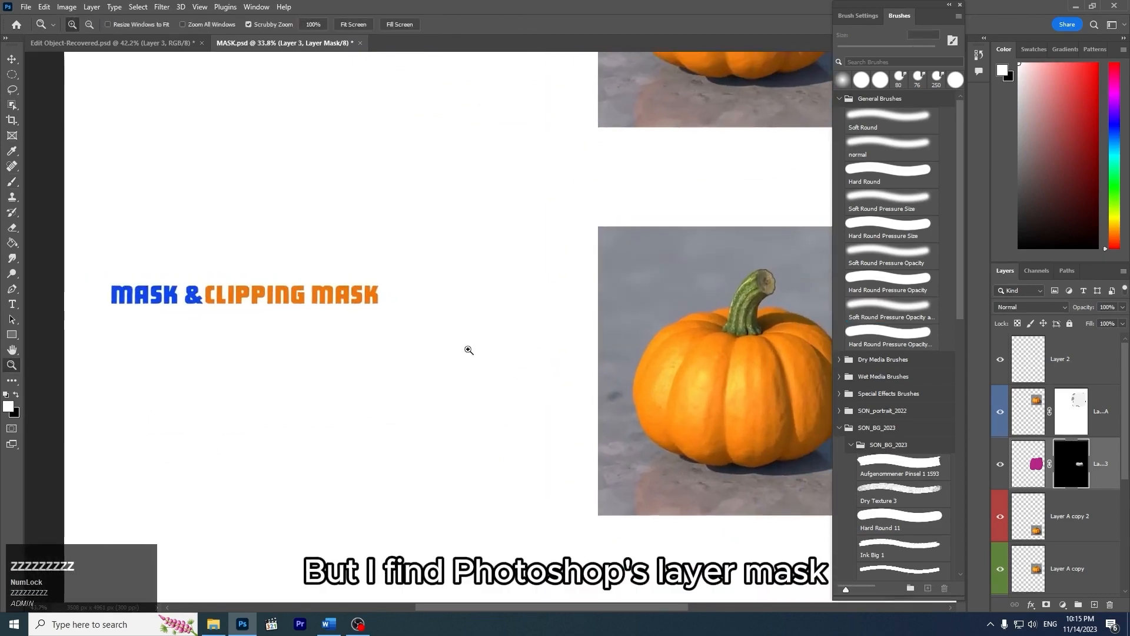
{"action": "key", "text": "b"}
{"action": "key", "text": "space"}
{"action": "left_click_drag", "start_coordinate": [547, 310], "coordinate": [484, 319]}
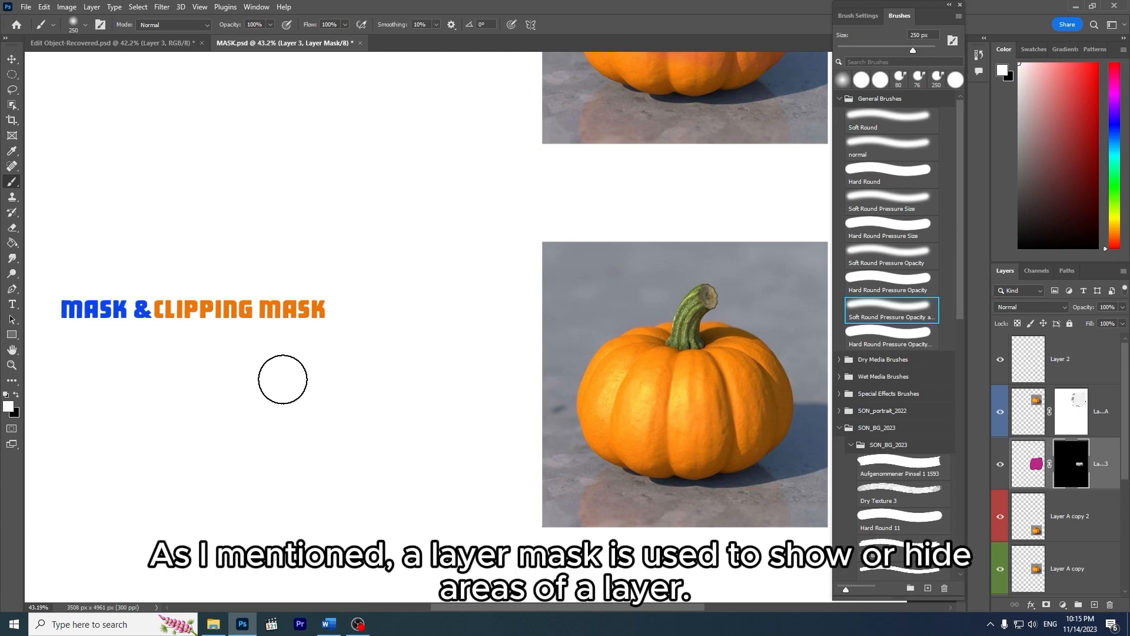
{"action": "left_click_drag", "start_coordinate": [353, 343], "coordinate": [391, 300]}
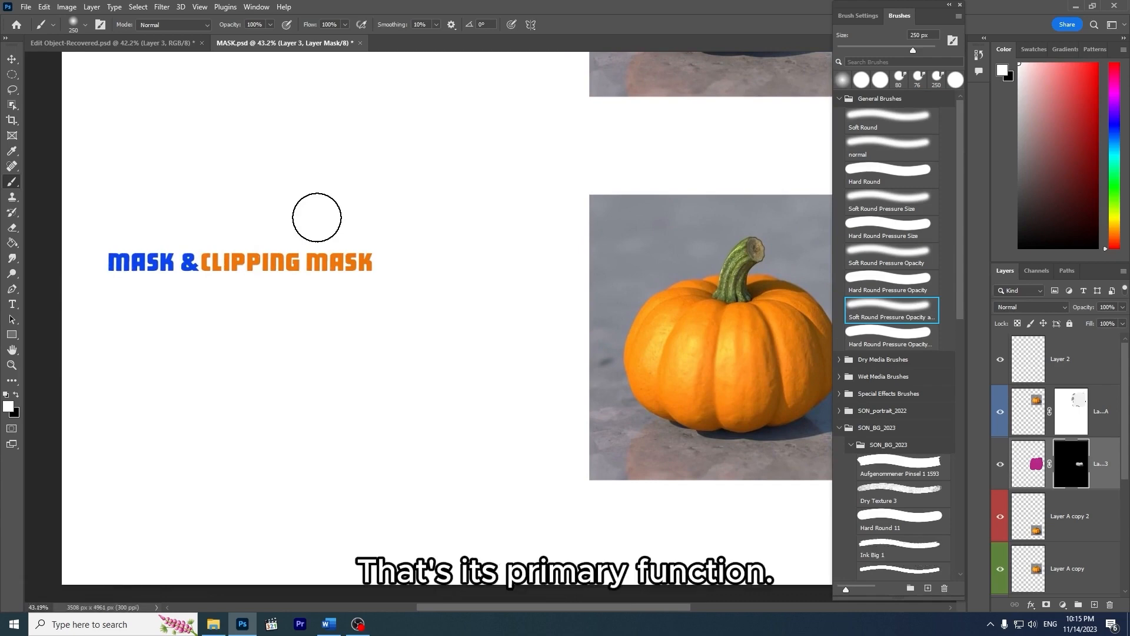
{"action": "left_click_drag", "start_coordinate": [566, 289], "coordinate": [424, 274]}
Create a new layer above the third pumpkin's layer, Layer A copy 2, and clip it to that layer with a clipping mask.
{"action": "key", "text": "v"}
{"action": "left_click", "coordinate": [595, 314]}
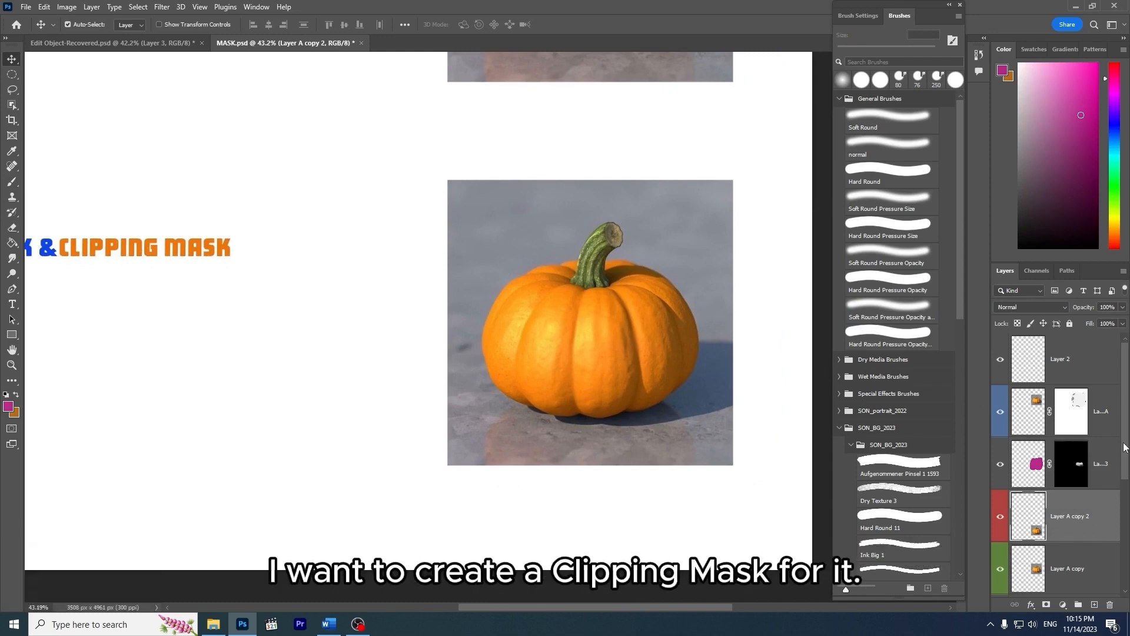
{"action": "left_click_drag", "start_coordinate": [1124, 441], "coordinate": [1121, 474]}
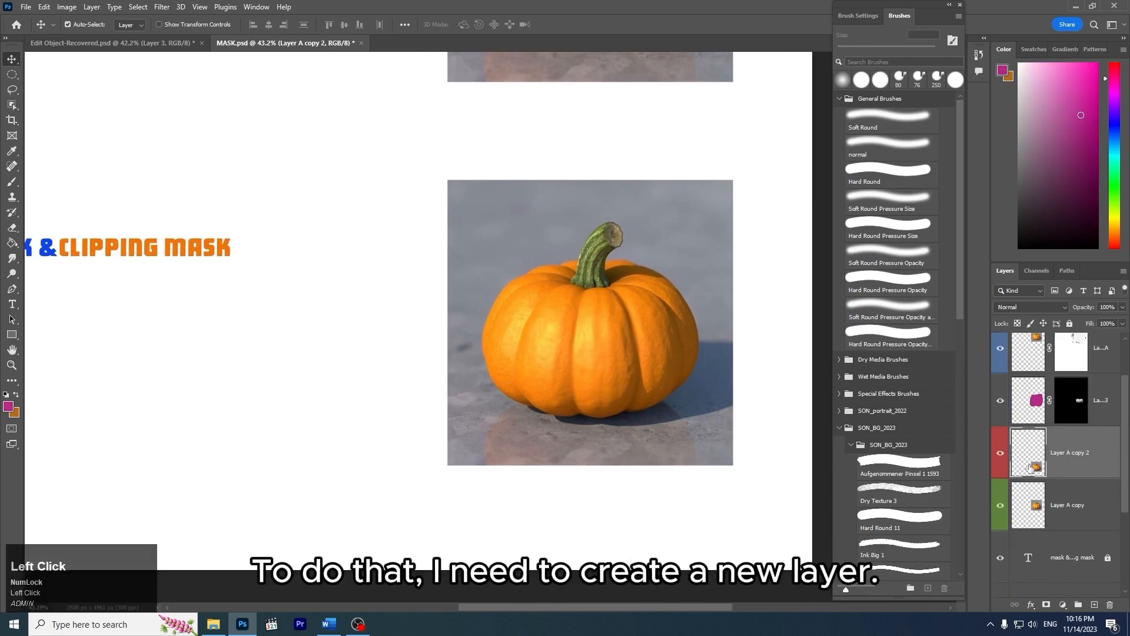
{"action": "left_click", "coordinate": [1094, 604]}
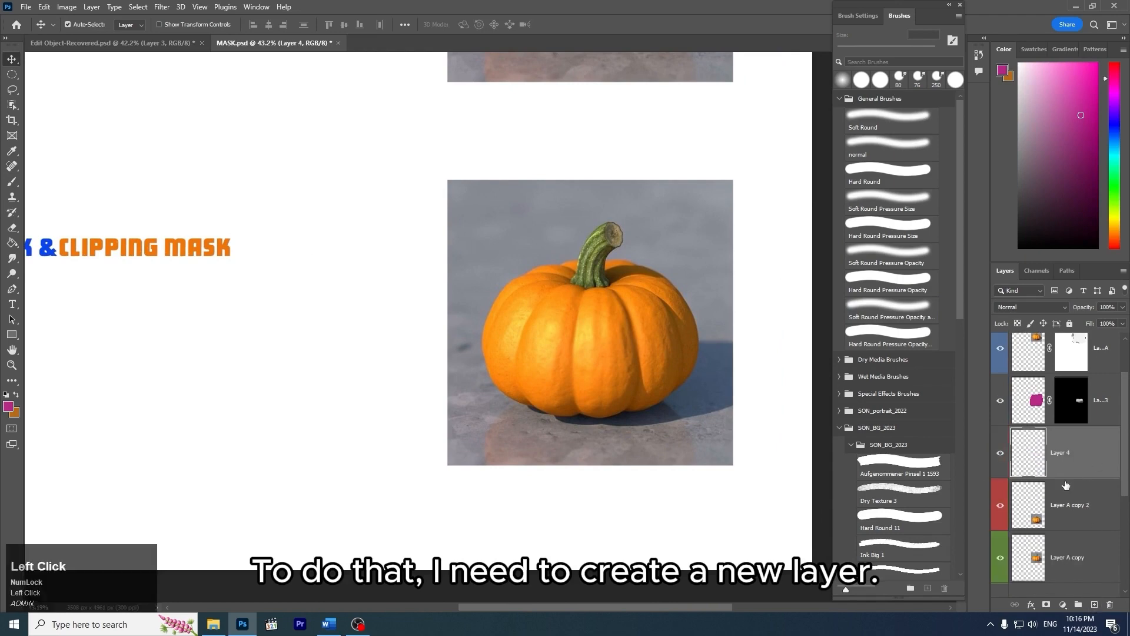
{"action": "right_click", "coordinate": [1064, 456]}
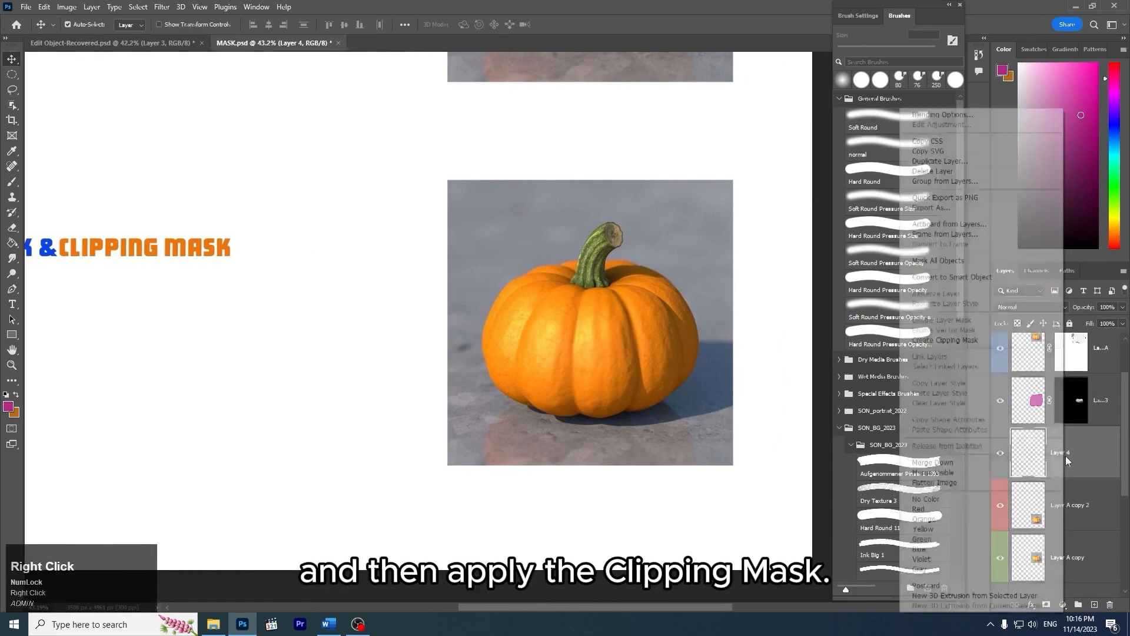
{"action": "left_click", "coordinate": [982, 341]}
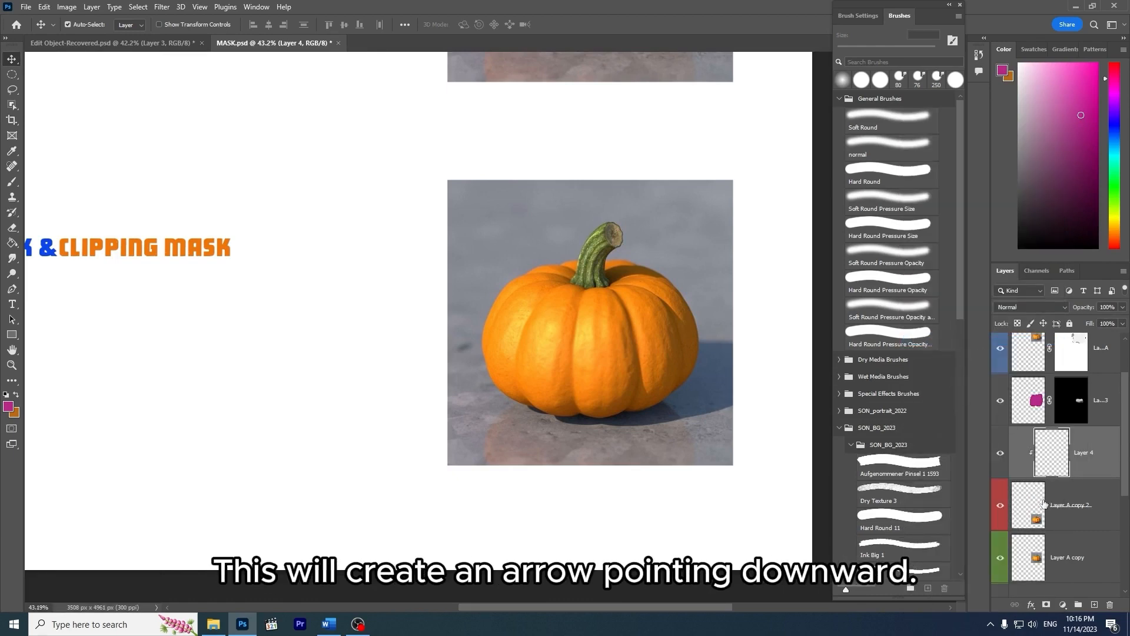
Paint magenta with the soft brush on the clipped layer, over the pumpkin and out across nearly the whole third photo.
{"action": "key", "text": "b"}
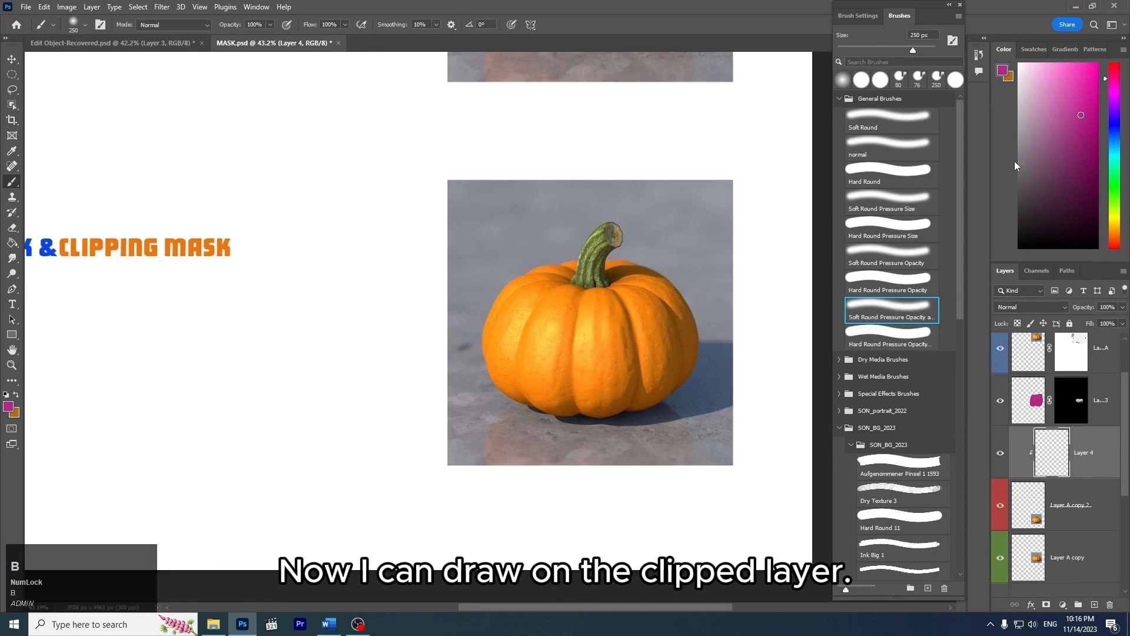
{"action": "mouse_move", "coordinate": [651, 320]}
{"action": "left_mouse_down"}
{"action": "mouse_move", "coordinate": [625, 376]}
{"action": "mouse_move", "coordinate": [667, 280]}
{"action": "mouse_move", "coordinate": [571, 365]}
{"action": "mouse_move", "coordinate": [606, 290]}
{"action": "mouse_move", "coordinate": [537, 324]}
{"action": "mouse_move", "coordinate": [535, 292]}
{"action": "mouse_move", "coordinate": [494, 354]}
{"action": "mouse_move", "coordinate": [625, 308]}
{"action": "mouse_move", "coordinate": [624, 379]}
{"action": "mouse_move", "coordinate": [519, 368]}
{"action": "mouse_move", "coordinate": [675, 334]}
{"action": "left_mouse_up"}
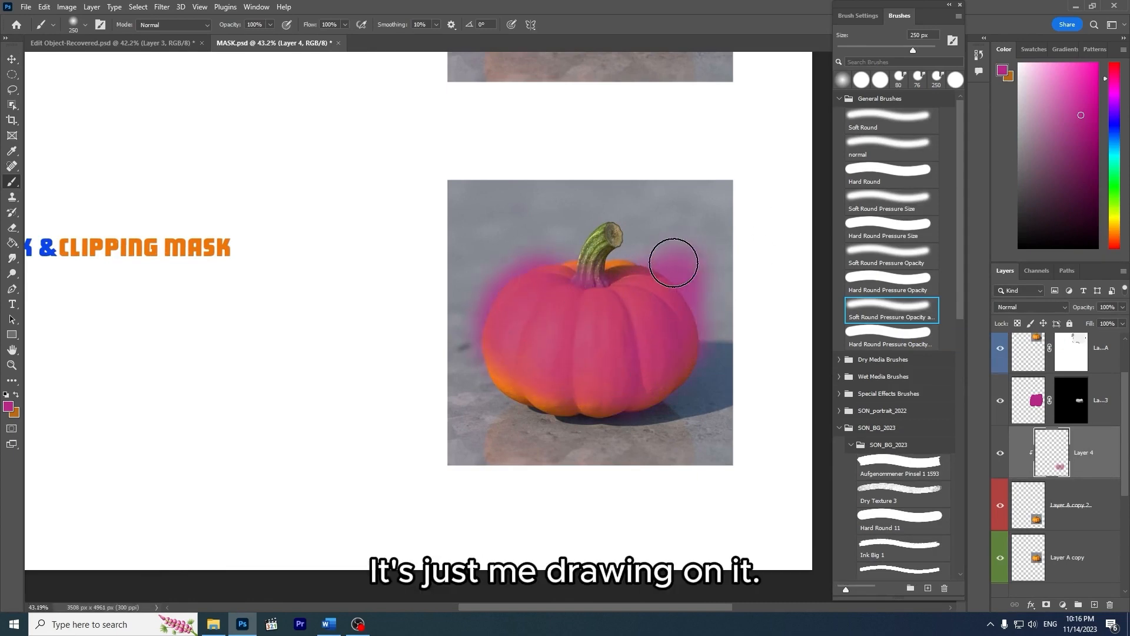
{"action": "mouse_move", "coordinate": [652, 183]}
{"action": "left_mouse_down"}
{"action": "mouse_move", "coordinate": [436, 258]}
{"action": "mouse_move", "coordinate": [494, 277]}
{"action": "mouse_move", "coordinate": [465, 455]}
{"action": "mouse_move", "coordinate": [704, 245]}
{"action": "mouse_move", "coordinate": [610, 434]}
{"action": "left_mouse_up"}
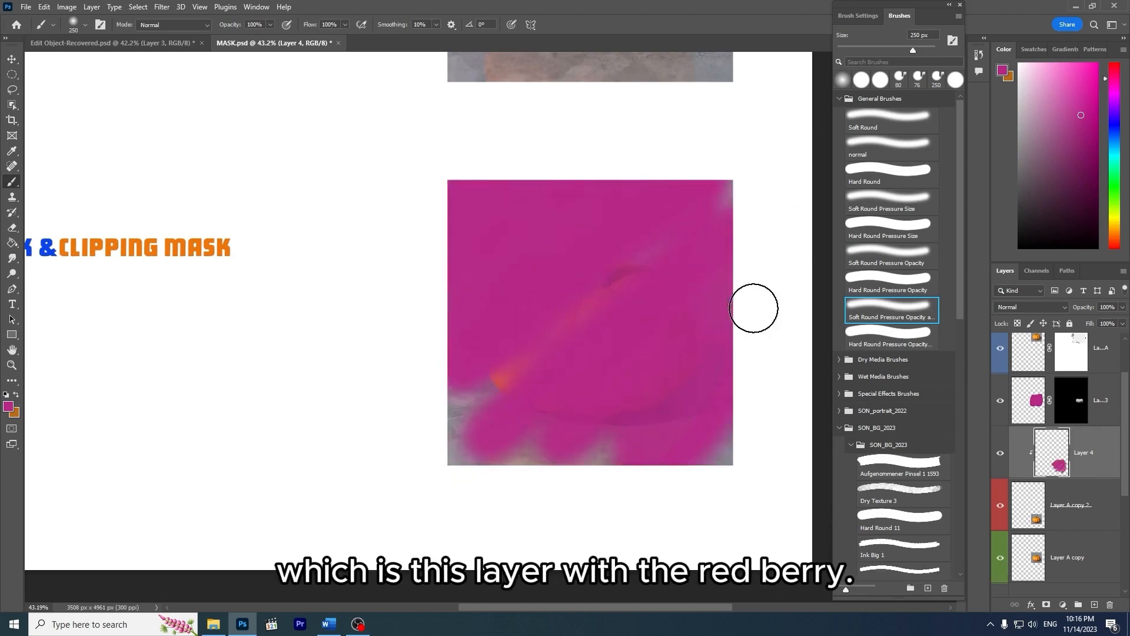
Undo the magenta strokes spread across the photo and erase part of the magenta from the pumpkin on the clipped layer.
{"action": "key", "text": "ctrl+z"}
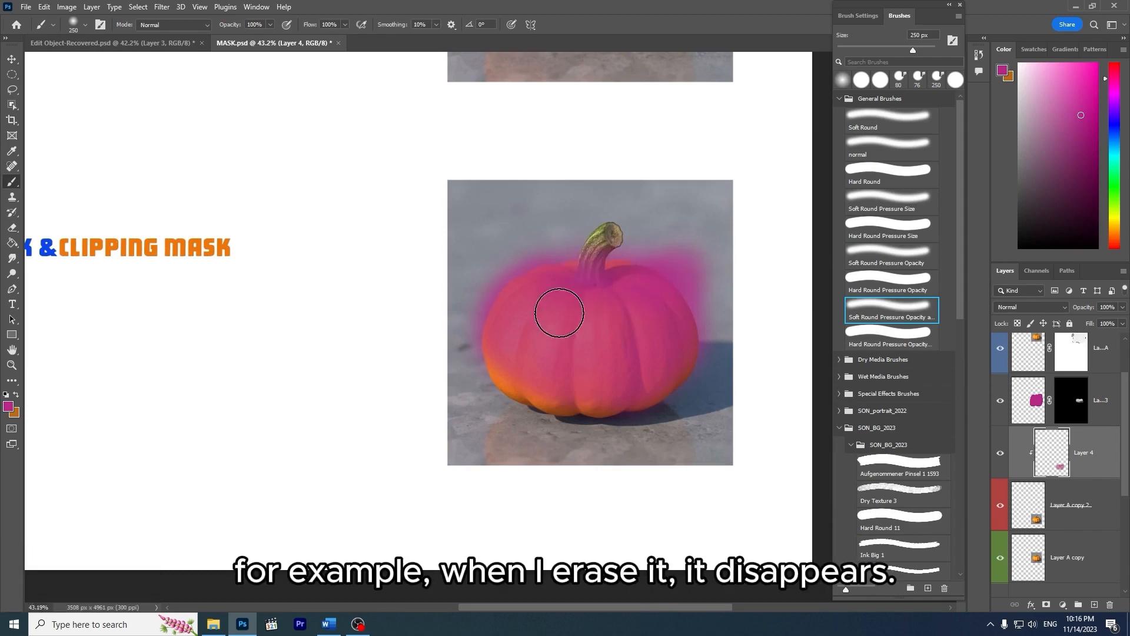
{"action": "key", "text": "e"}
{"action": "mouse_move", "coordinate": [556, 256]}
{"action": "left_mouse_down"}
{"action": "mouse_move", "coordinate": [511, 297]}
{"action": "mouse_move", "coordinate": [520, 306]}
{"action": "mouse_move", "coordinate": [615, 270]}
{"action": "mouse_move", "coordinate": [715, 252]}
{"action": "mouse_move", "coordinate": [616, 348]}
{"action": "left_mouse_up"}
{"action": "key", "text": "ctrl+z"}
{"action": "mouse_move", "coordinate": [654, 259]}
{"action": "left_mouse_down"}
{"action": "mouse_move", "coordinate": [571, 285]}
{"action": "mouse_move", "coordinate": [687, 293]}
{"action": "mouse_move", "coordinate": [647, 371]}
{"action": "left_mouse_up"}
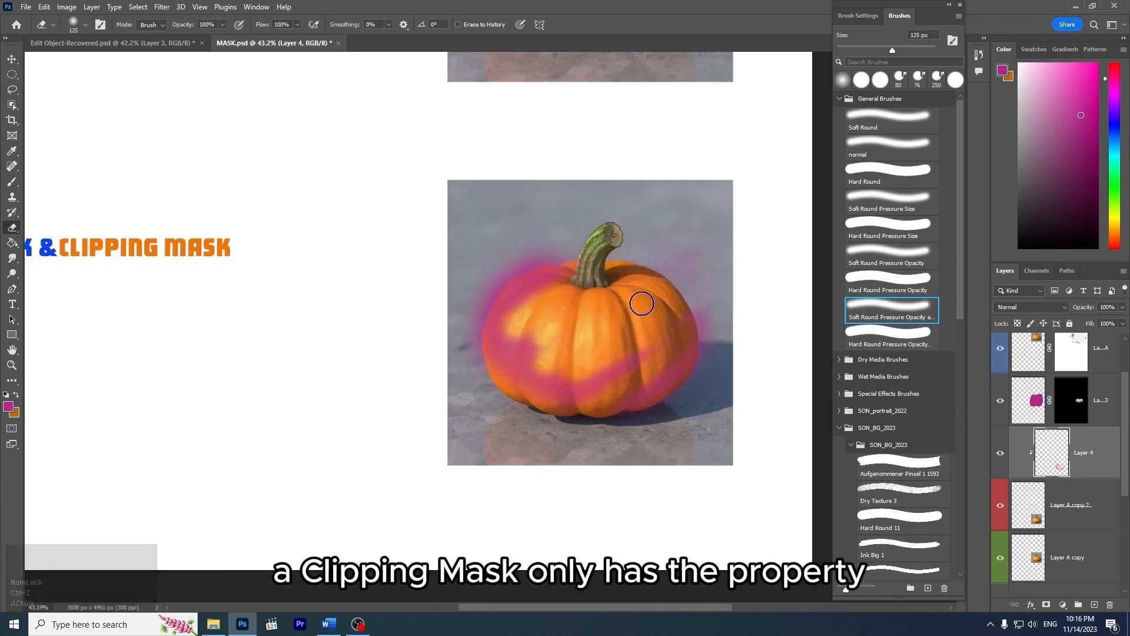
Enlarge the eraser to 250 px and erase all remaining magenta from the clipped layer over the third pumpkin.
{"action": "key", "text": "bracketright"}
{"action": "key", "text": "bracketright"}
{"action": "key", "text": "bracketright"}
{"action": "key", "text": "bracketright"}
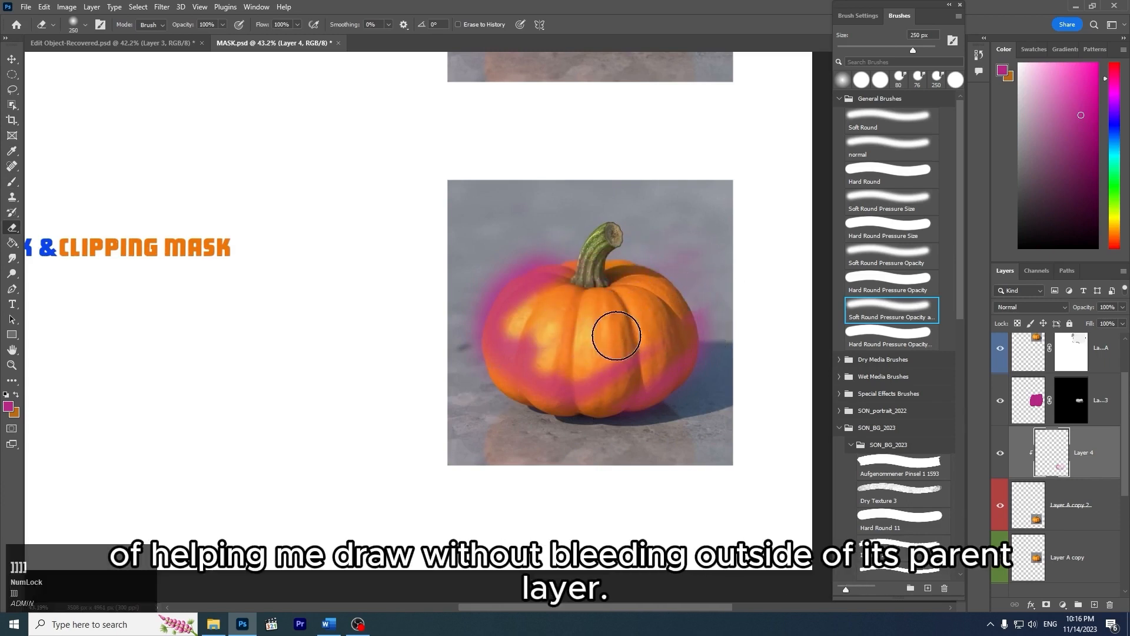
{"action": "key", "text": "space"}
{"action": "left_click_drag", "start_coordinate": [654, 306], "coordinate": [720, 315]}
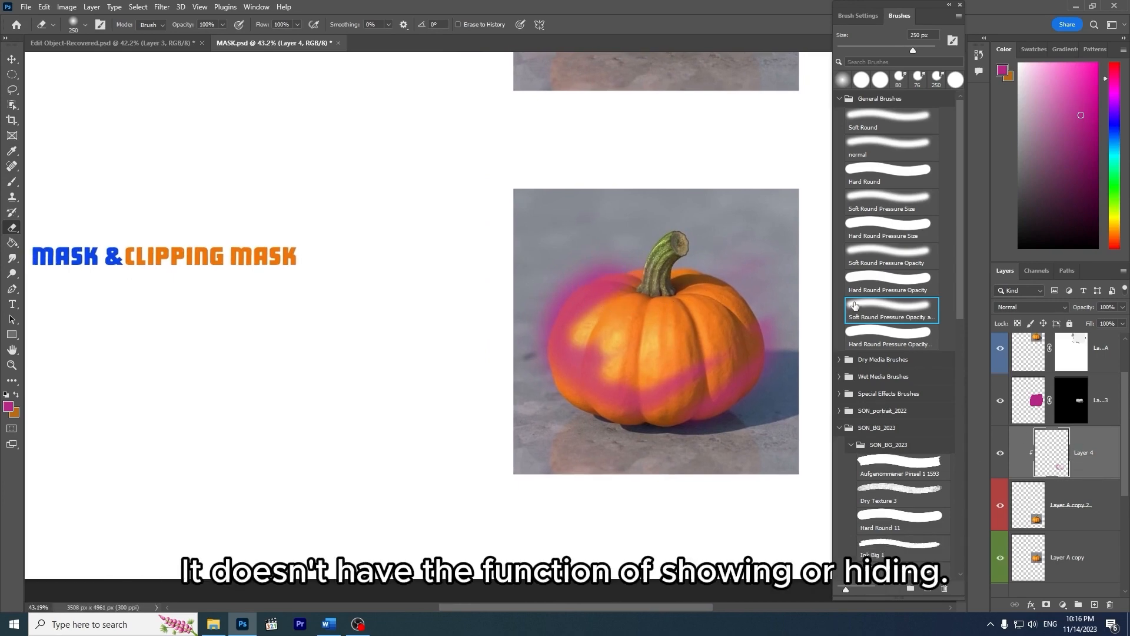
{"action": "mouse_move", "coordinate": [601, 294]}
{"action": "left_mouse_down"}
{"action": "mouse_move", "coordinate": [573, 410]}
{"action": "mouse_move", "coordinate": [691, 387]}
{"action": "mouse_move", "coordinate": [700, 410]}
{"action": "mouse_move", "coordinate": [776, 308]}
{"action": "left_mouse_up"}
{"action": "mouse_move", "coordinate": [582, 337]}
{"action": "left_mouse_down"}
{"action": "mouse_move", "coordinate": [596, 376]}
{"action": "mouse_move", "coordinate": [665, 385]}
{"action": "left_mouse_up"}
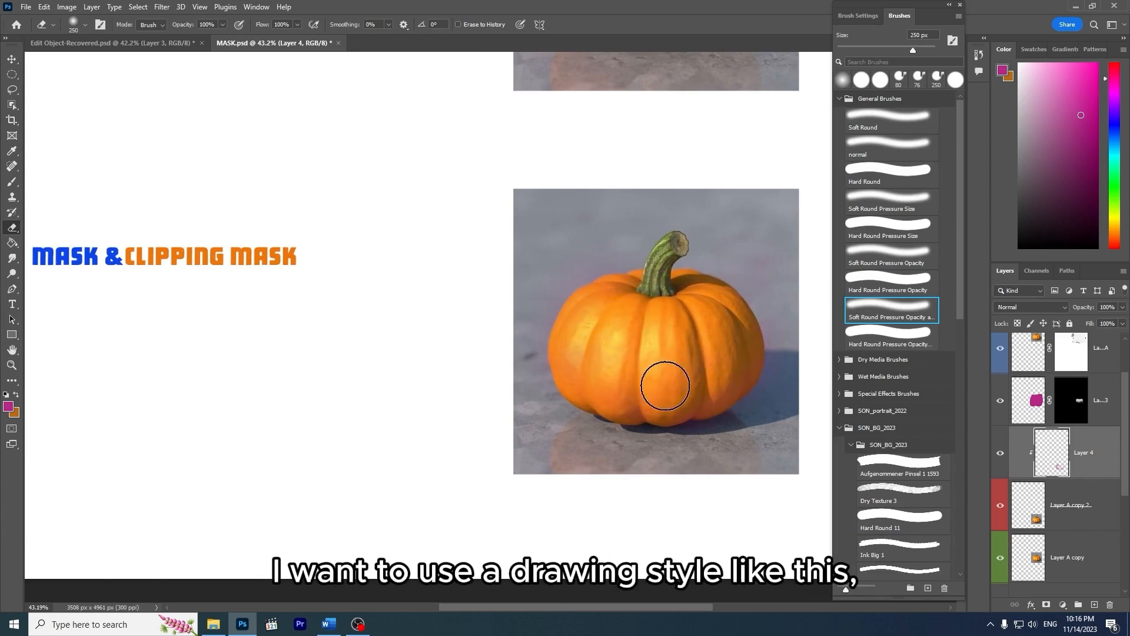
{"action": "left_click_drag", "start_coordinate": [623, 351], "coordinate": [584, 302]}
{"action": "left_click_drag", "start_coordinate": [680, 305], "coordinate": [701, 344]}
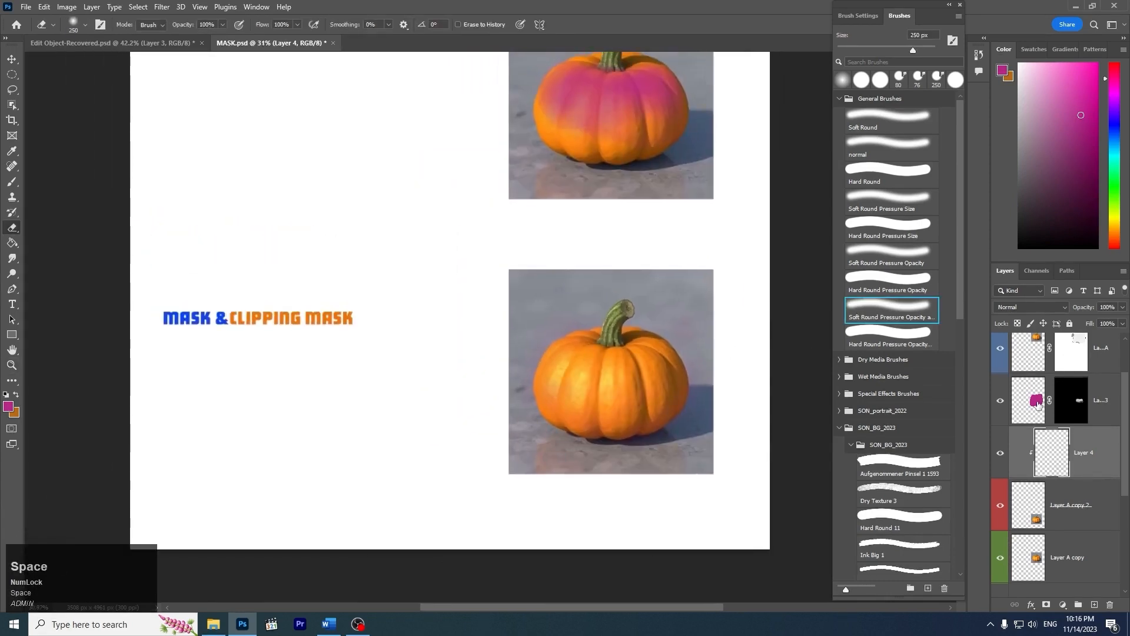
{"action": "left_click_drag", "start_coordinate": [709, 253], "coordinate": [688, 328]}
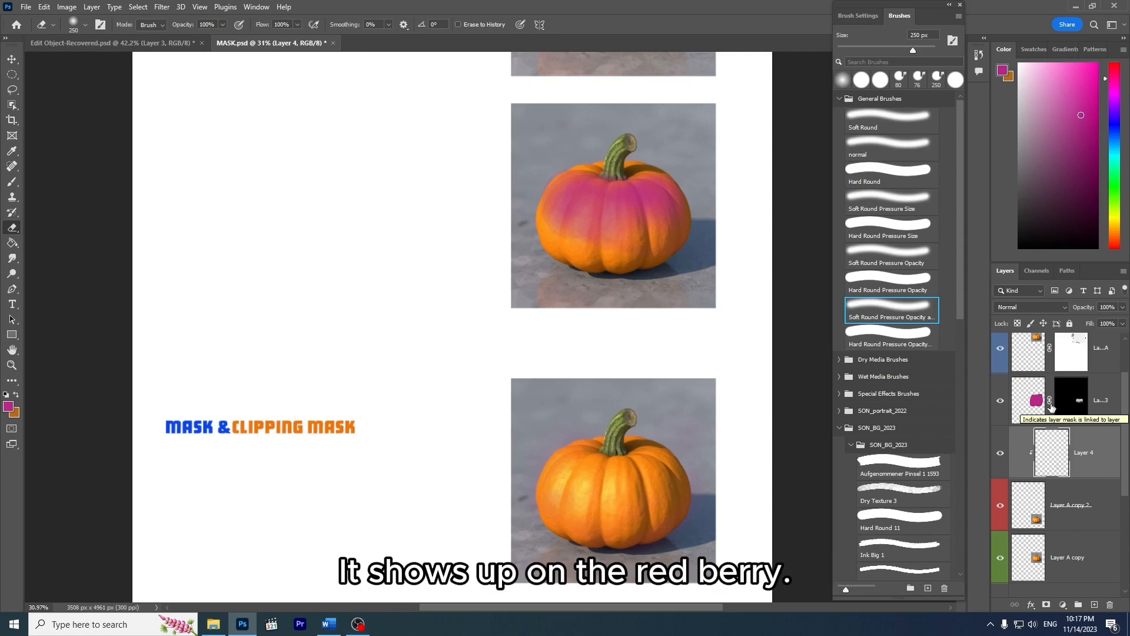
{"action": "key", "text": "space"}
{"action": "left_click_drag", "start_coordinate": [663, 327], "coordinate": [653, 412]}
{"action": "key", "text": "z"}
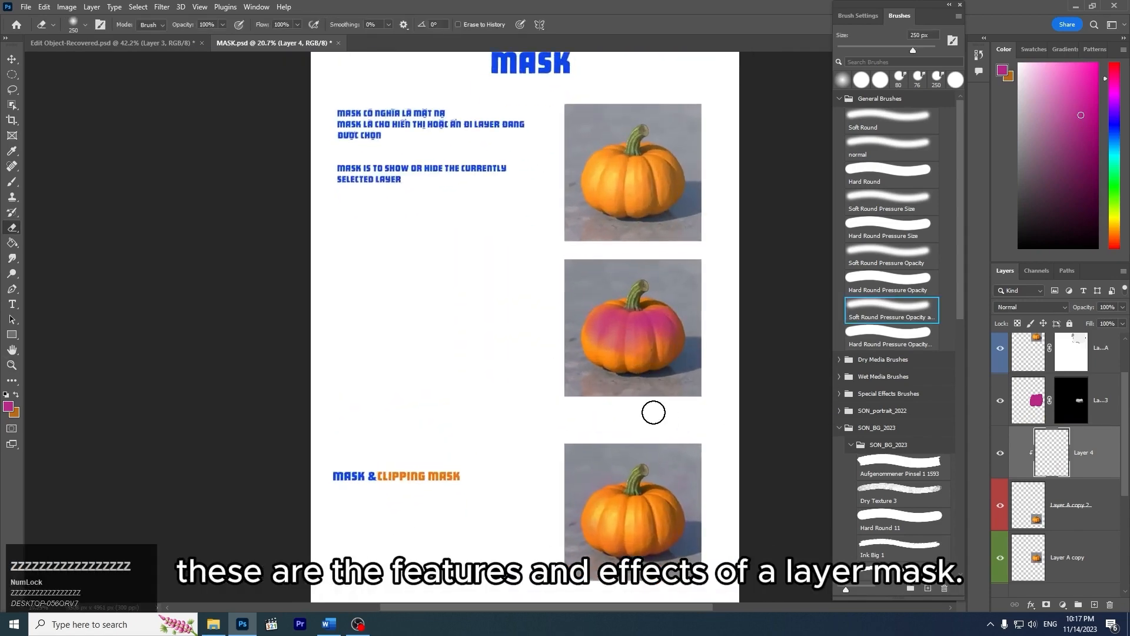
{"action": "key", "text": "space"}
{"action": "left_click_drag", "start_coordinate": [521, 330], "coordinate": [484, 372]}
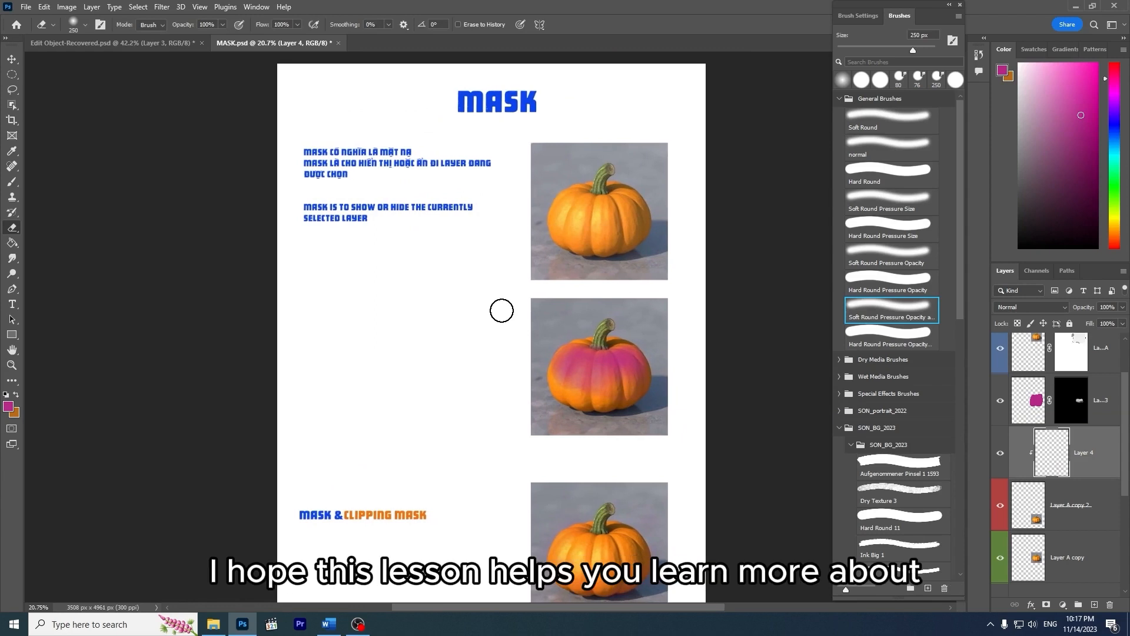